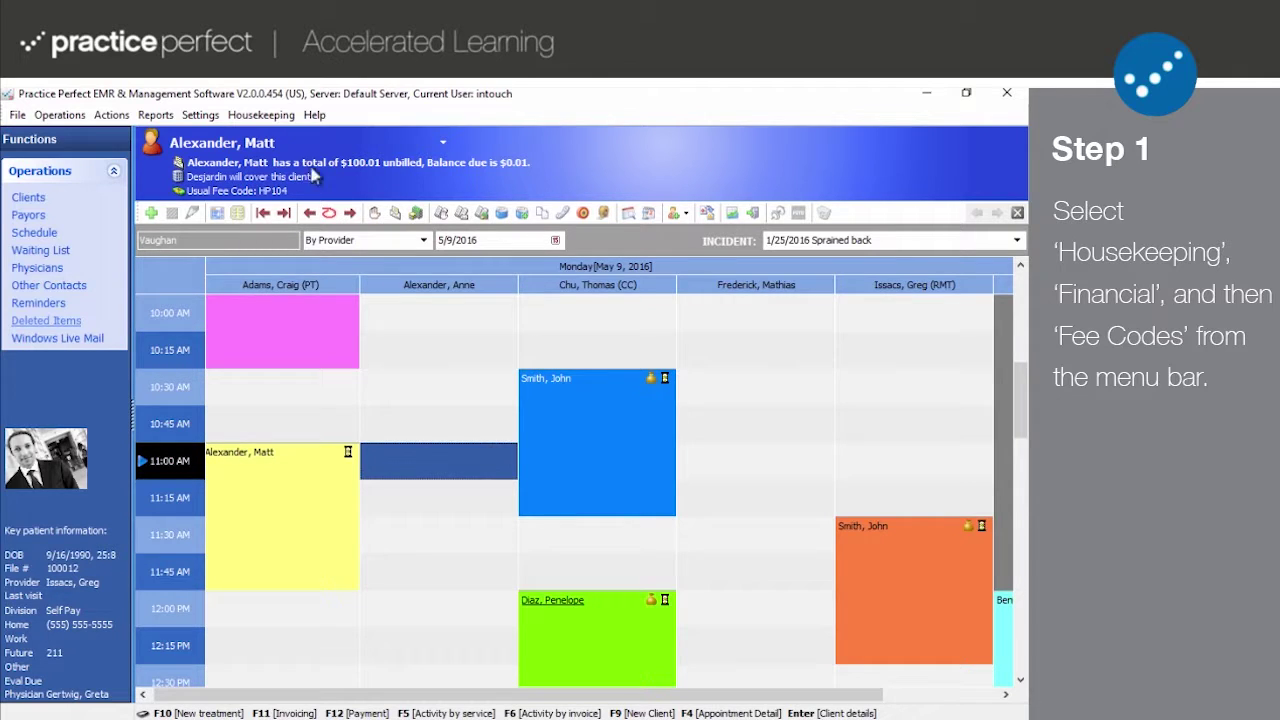
# Open the financial fee codes list and look up code 4245F.
pyautogui.click(285, 117)
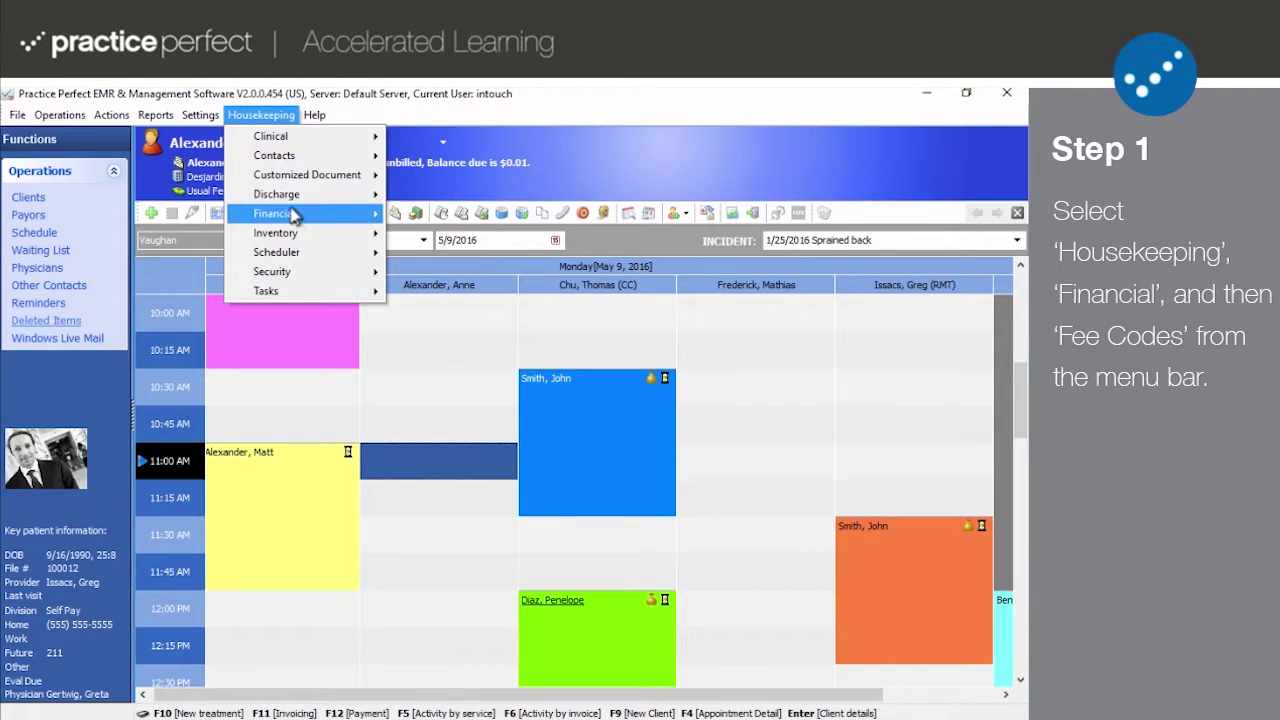
pyautogui.moveTo(293, 224)
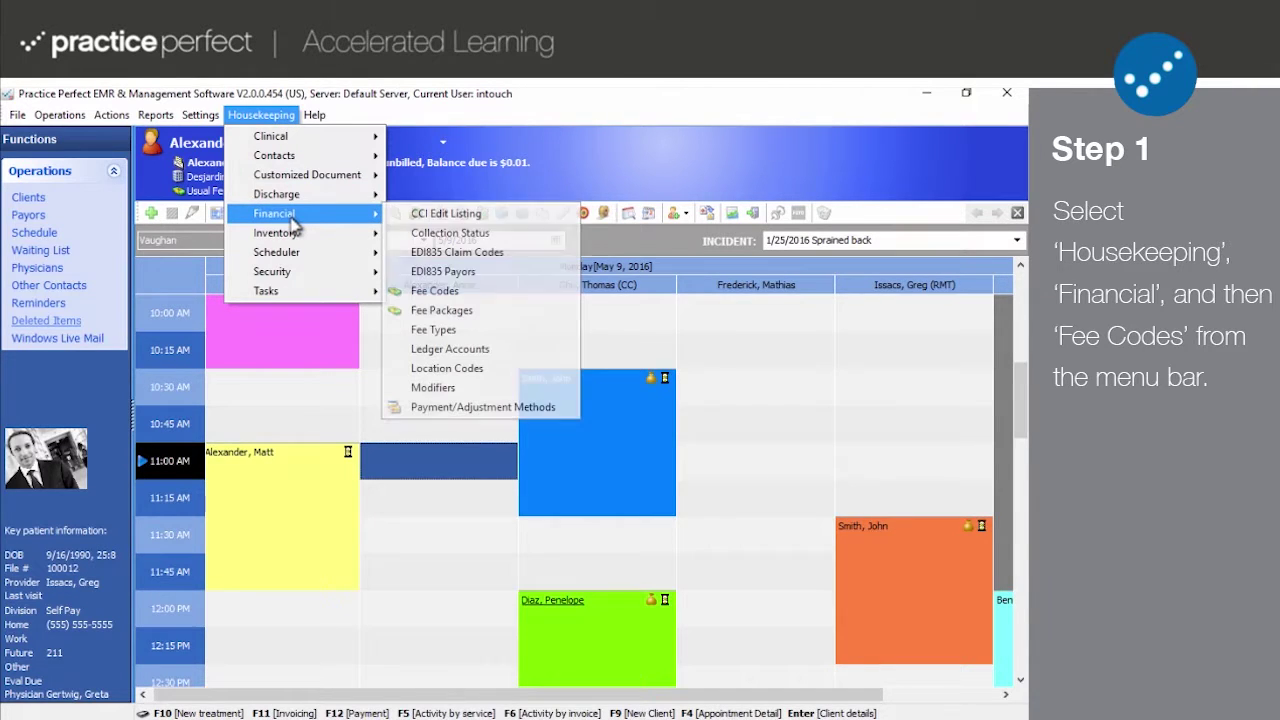
pyautogui.click(467, 292)
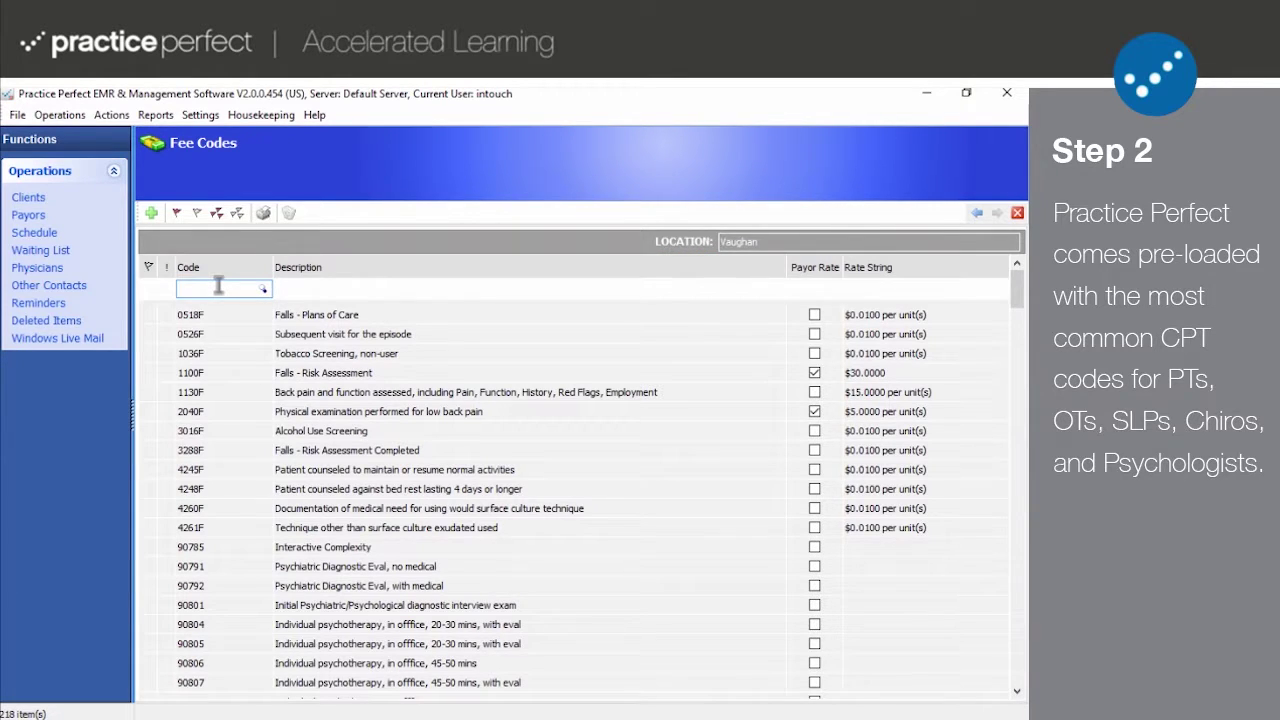
pyautogui.write('4245f')
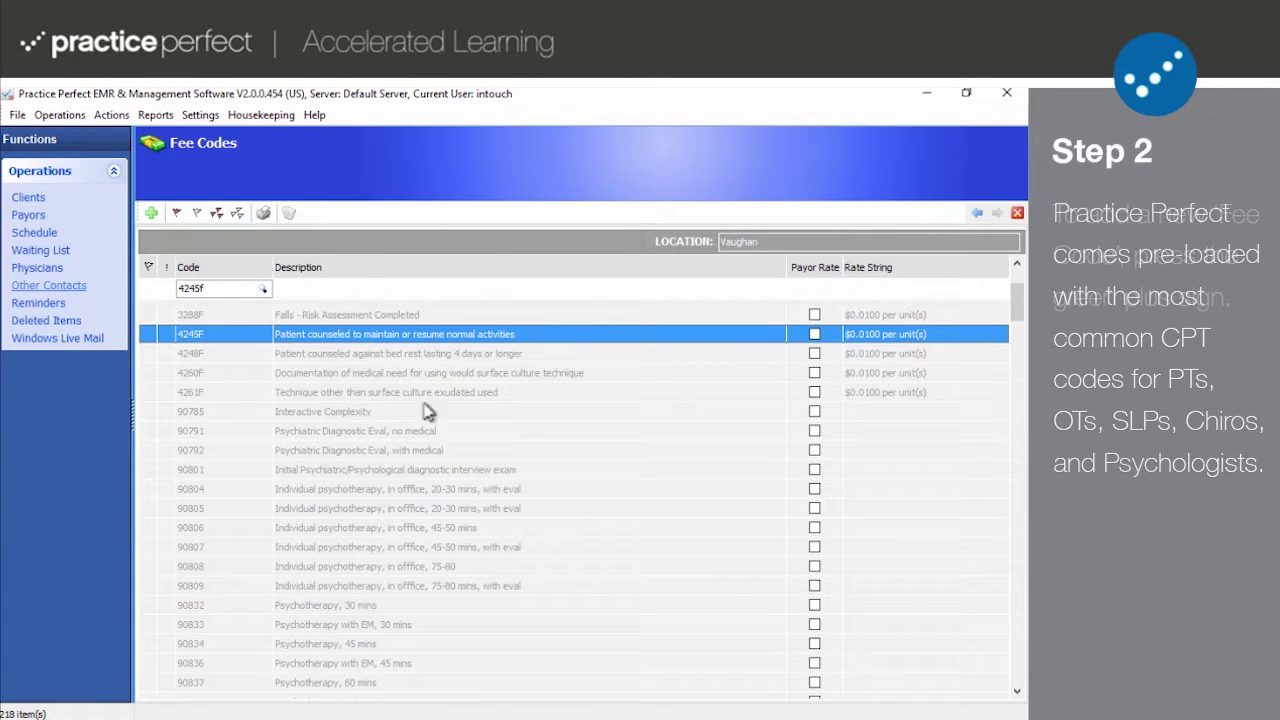
# Leave the blank new fee code form and open the details of fee code 90807 from the list.
pyautogui.click(151, 214)
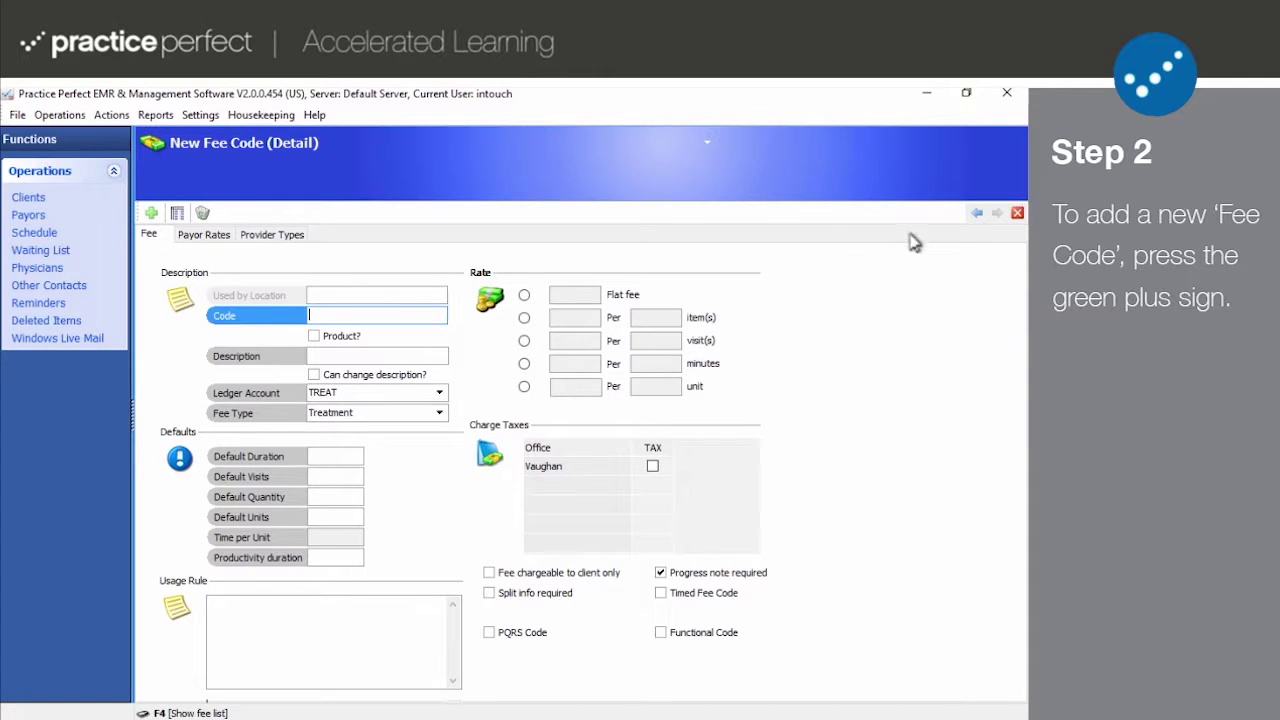
pyautogui.click(977, 213)
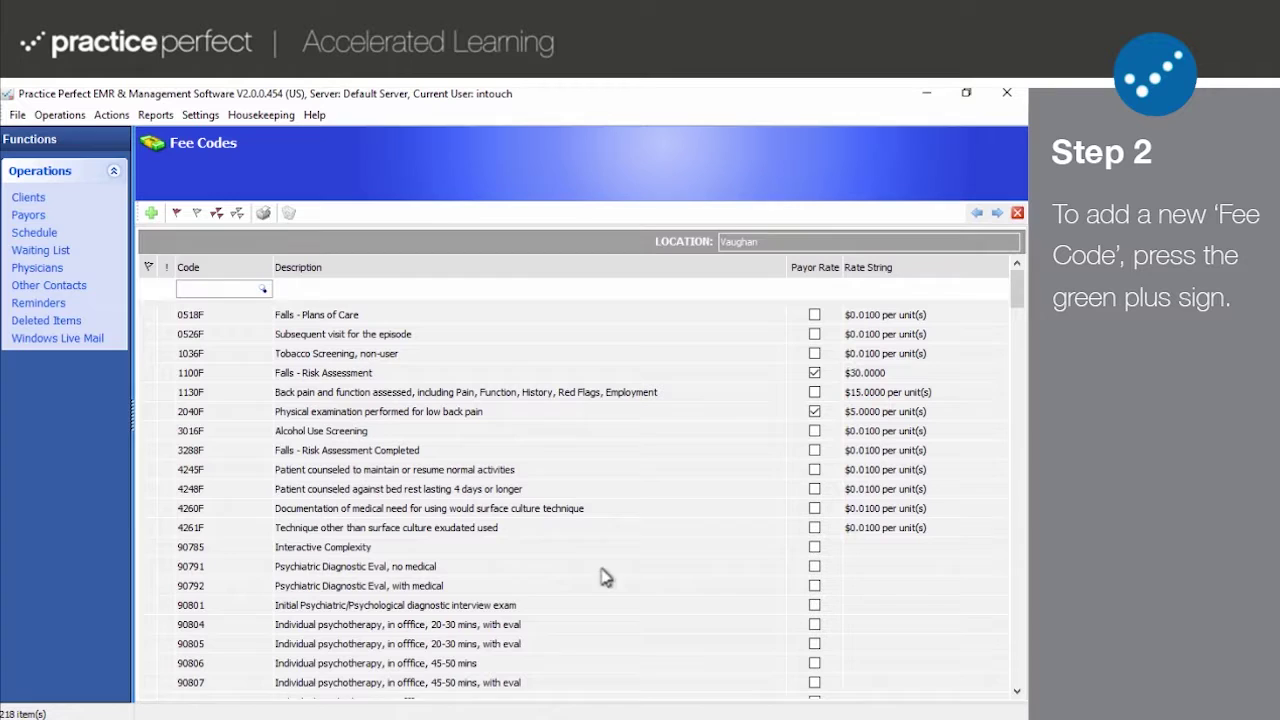
pyautogui.doubleClick(420, 683)
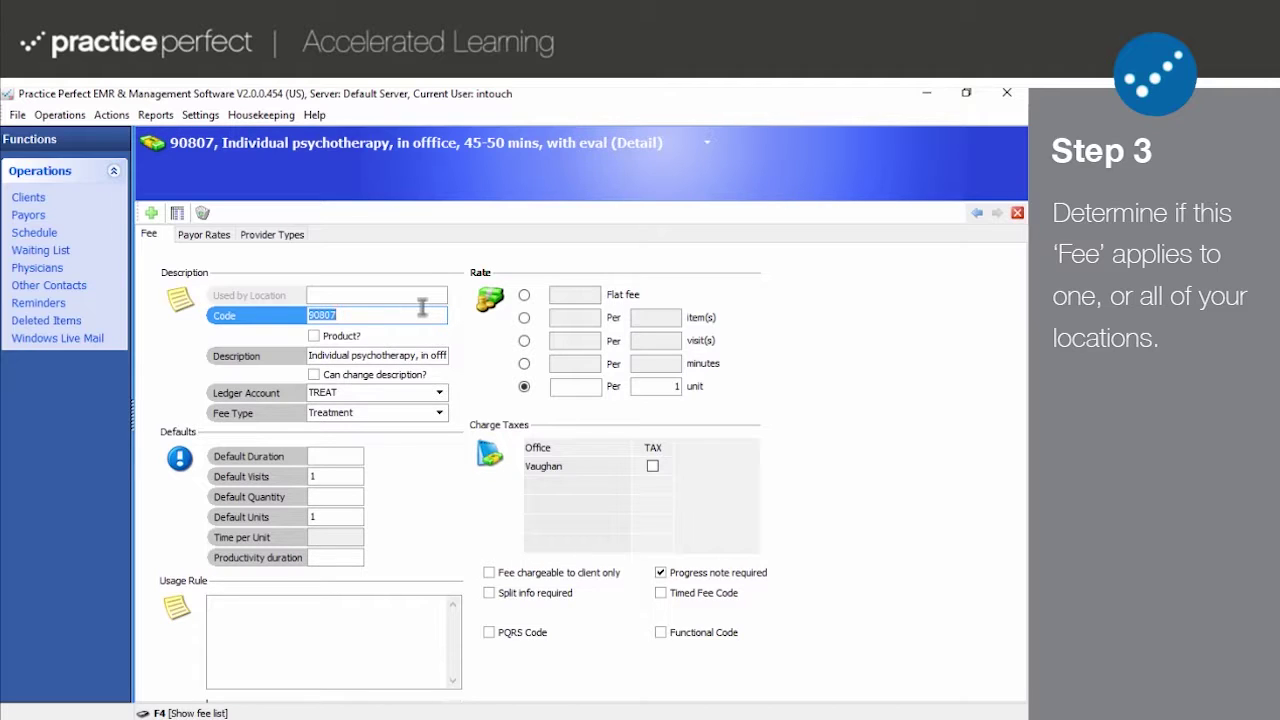
# Go over the code and description of fee code 90807 and allow its description to be changed.
pyautogui.click(421, 311)
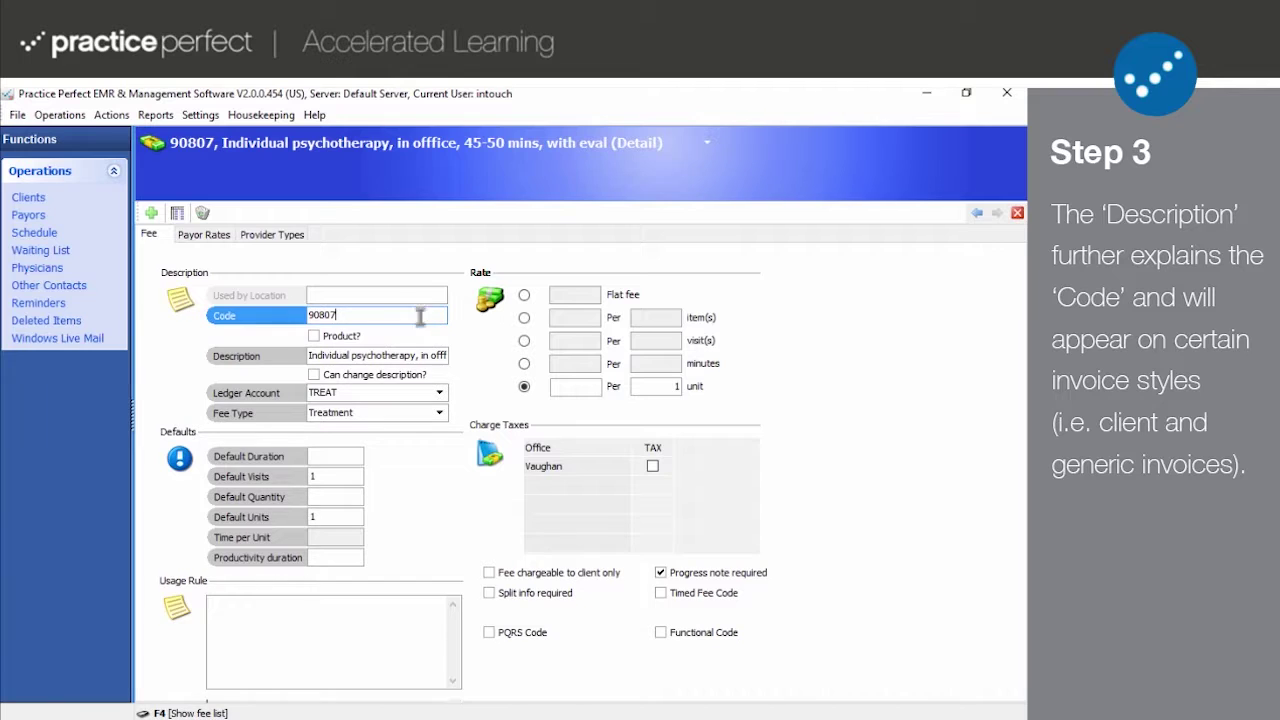
pyautogui.click(437, 357)
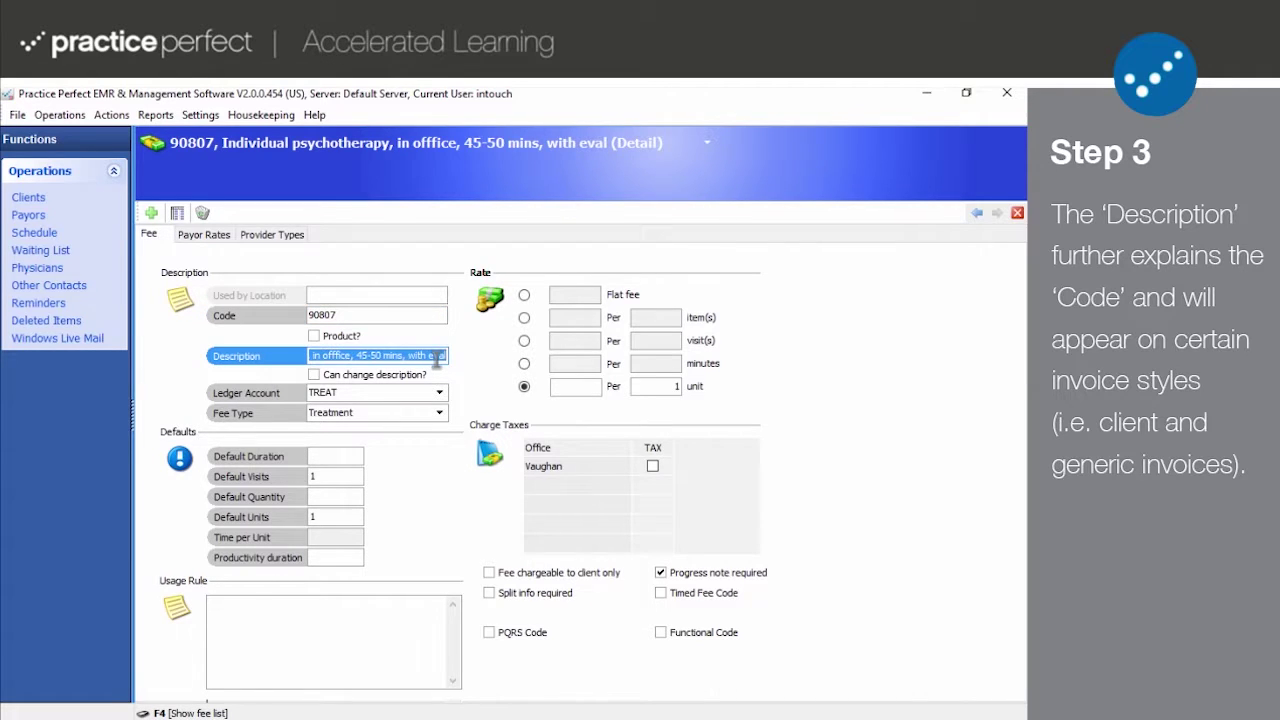
pyautogui.click(437, 357)
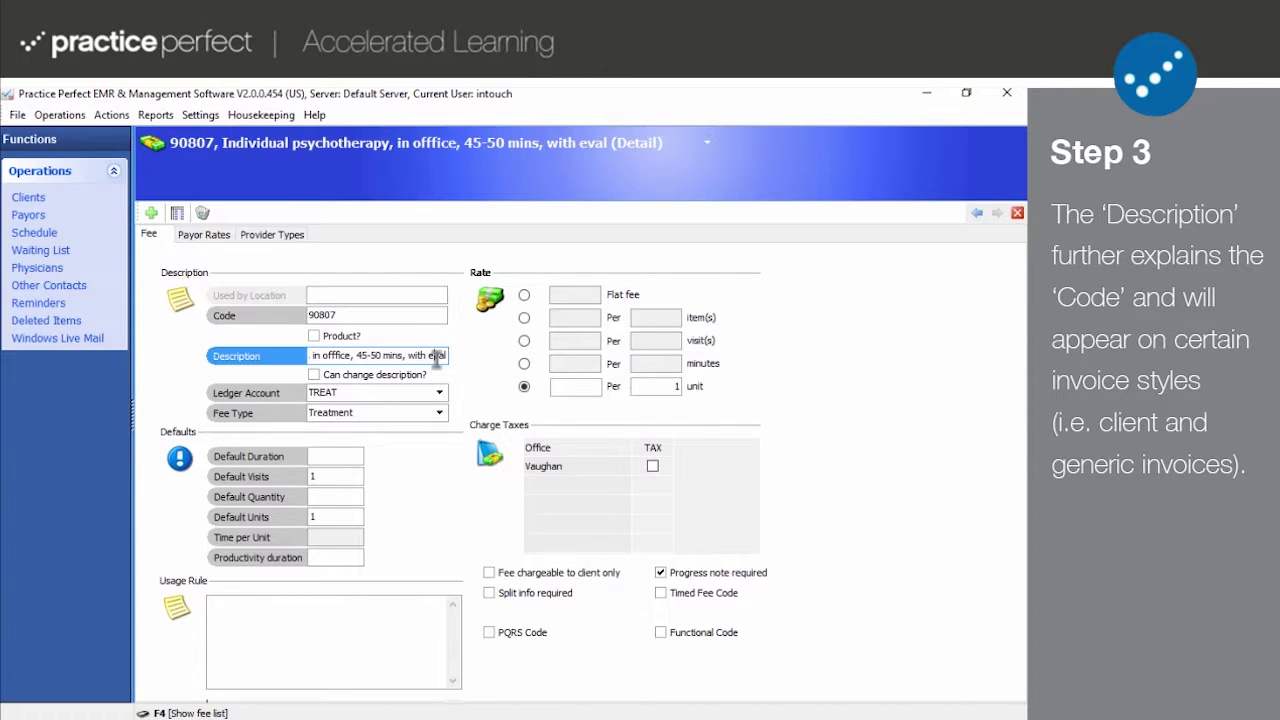
pyautogui.click(314, 375)
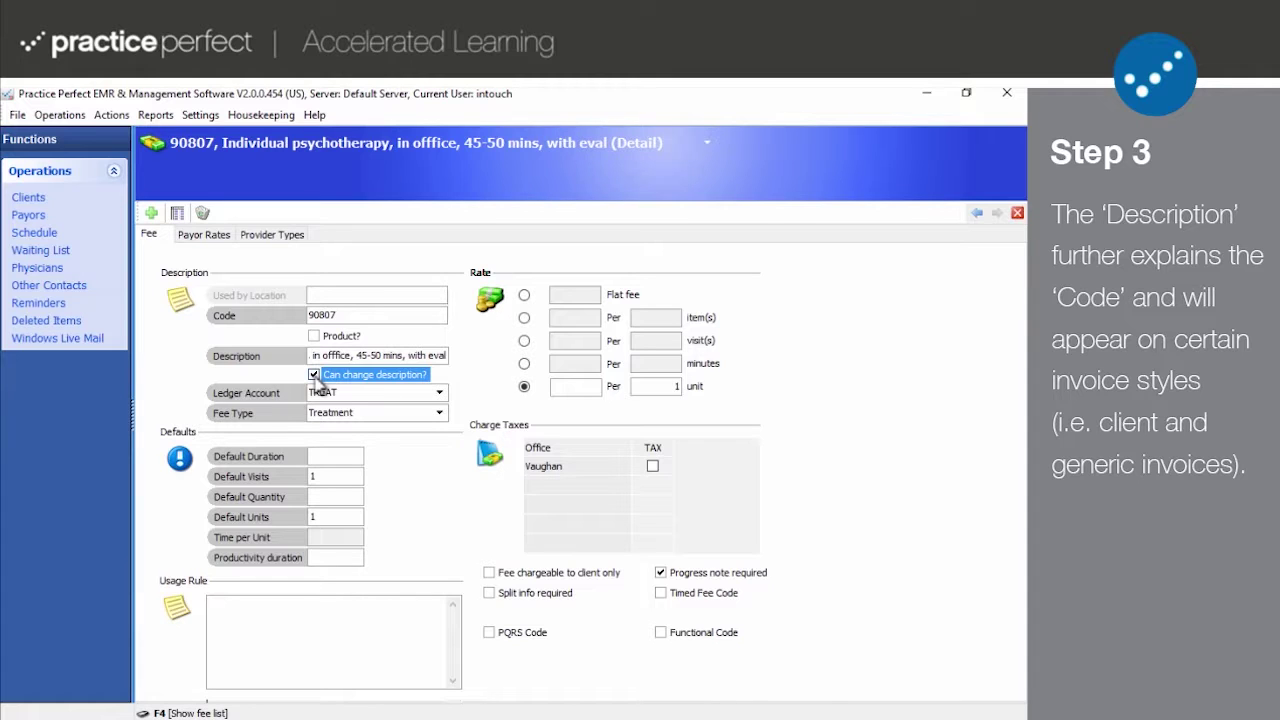
# Keep TREAT as the fee code's ledger account and choose Treatment as its fee type.
pyautogui.click(440, 393)
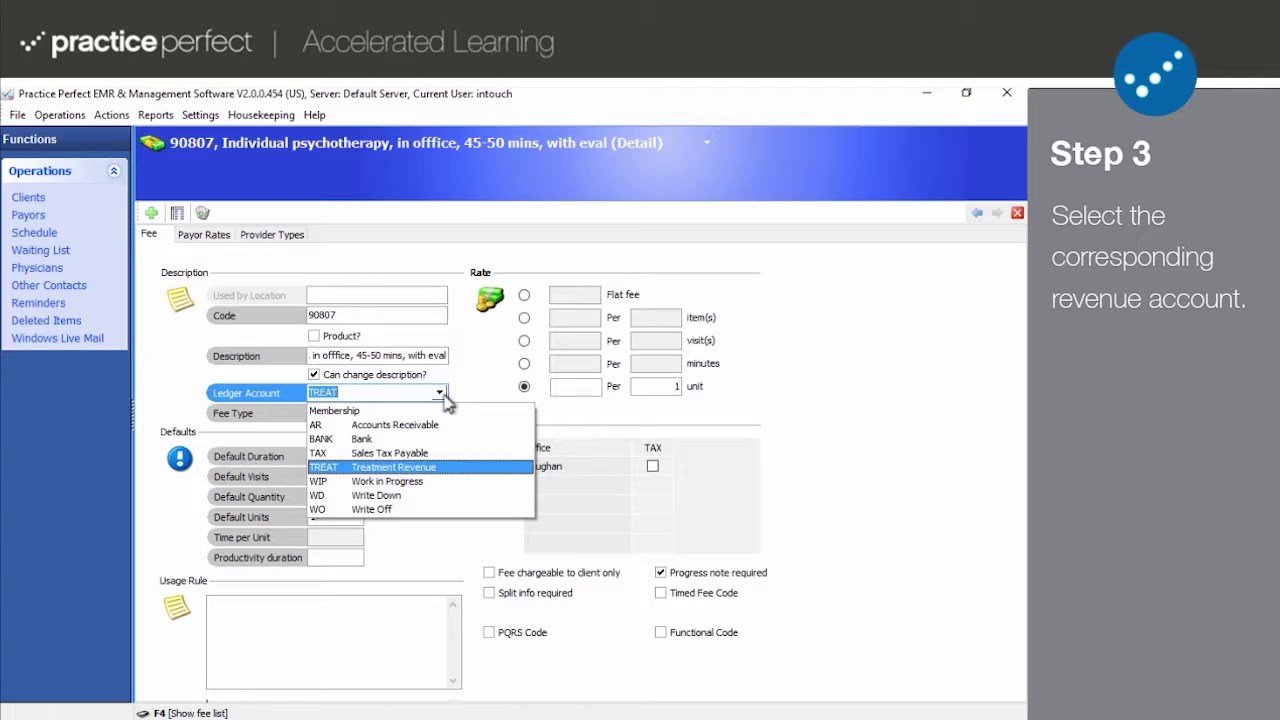
pyautogui.click(445, 396)
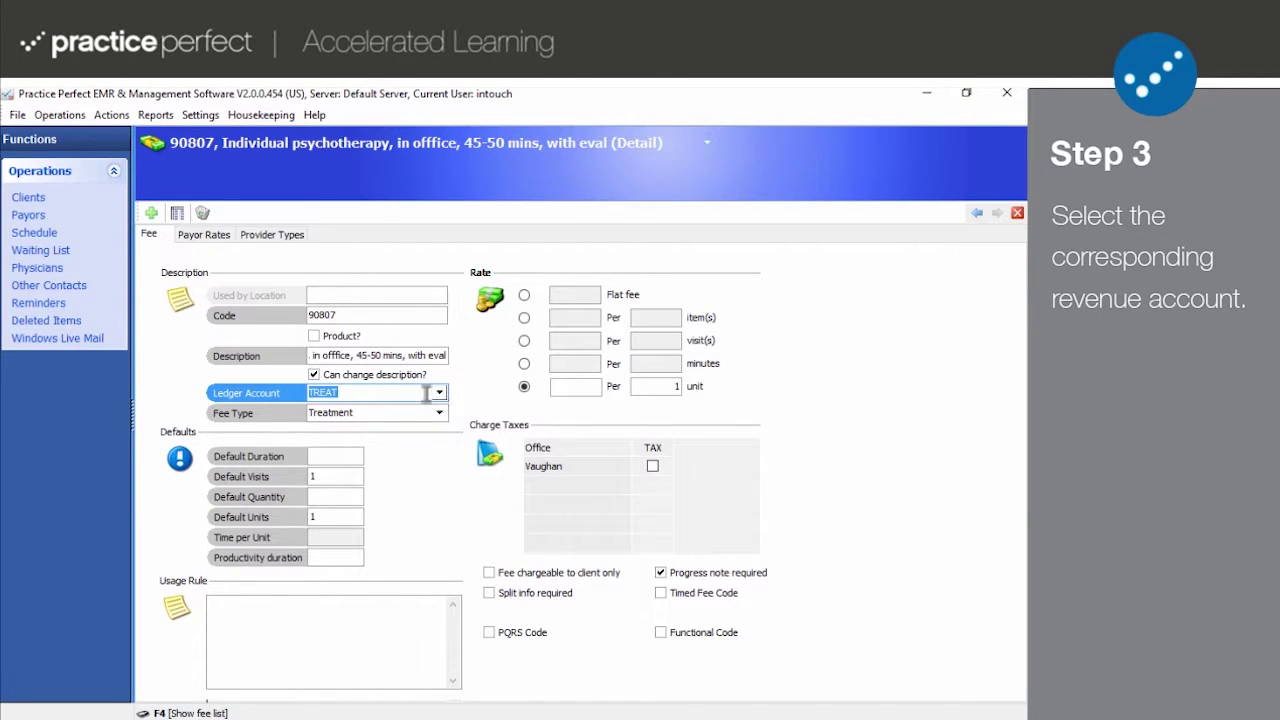
pyautogui.click(422, 392)
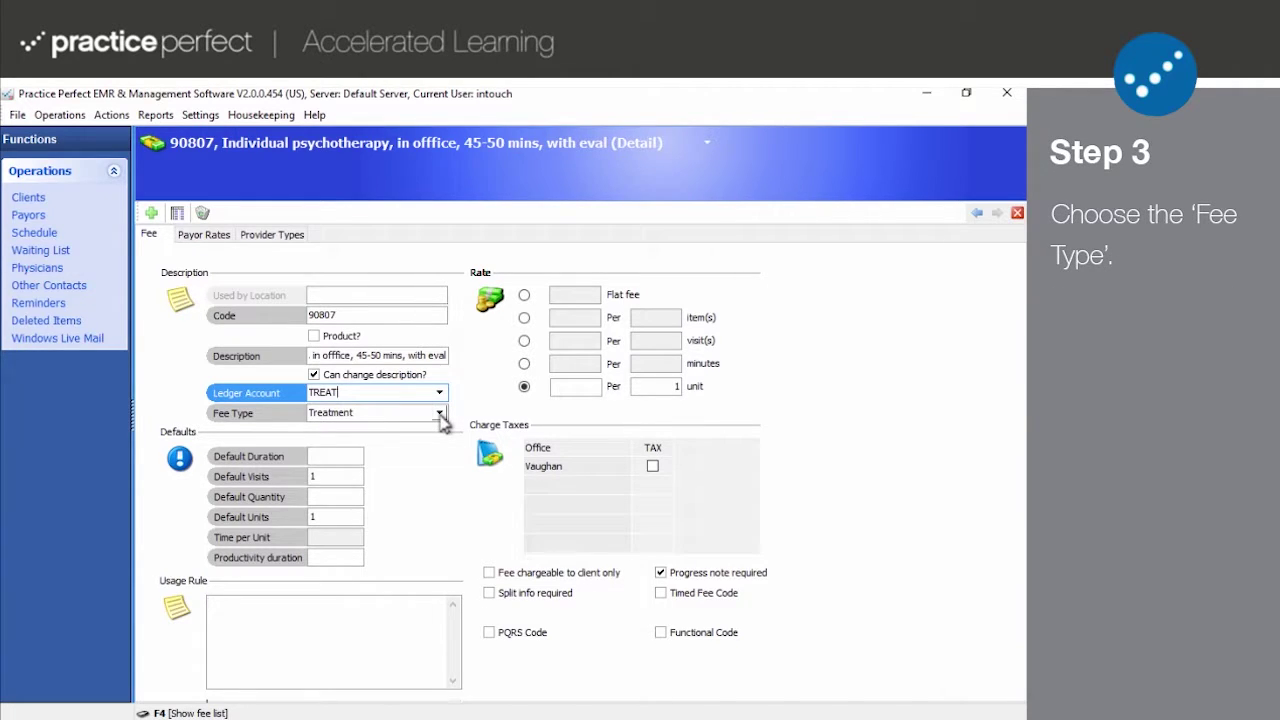
pyautogui.click(439, 414)
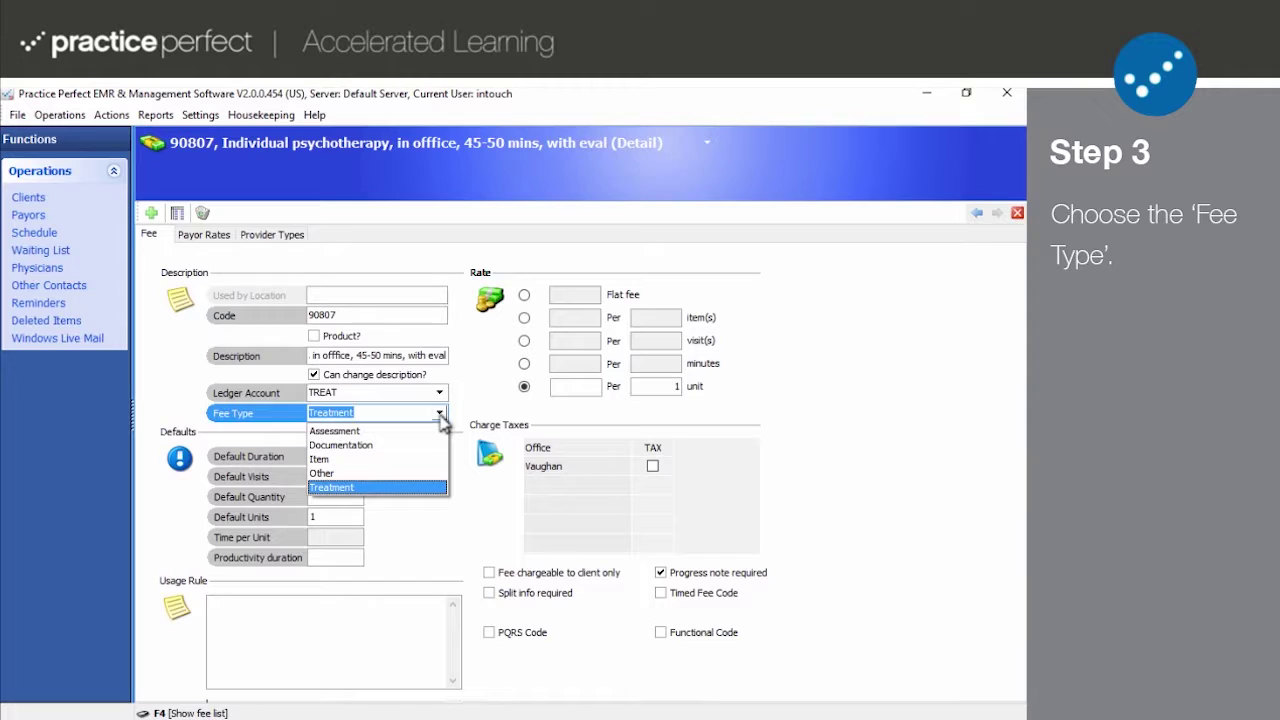
pyautogui.click(412, 487)
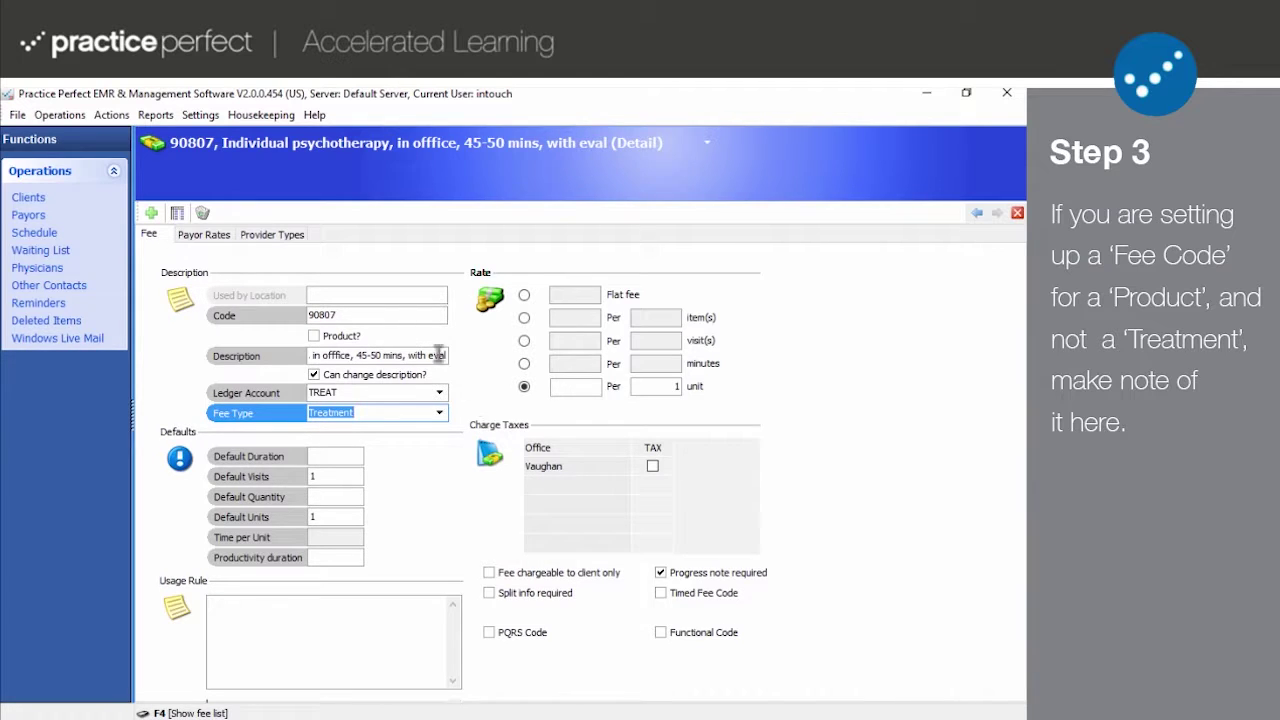
# Mark the fee code as a product, and clear that mark again.
pyautogui.click(315, 337)
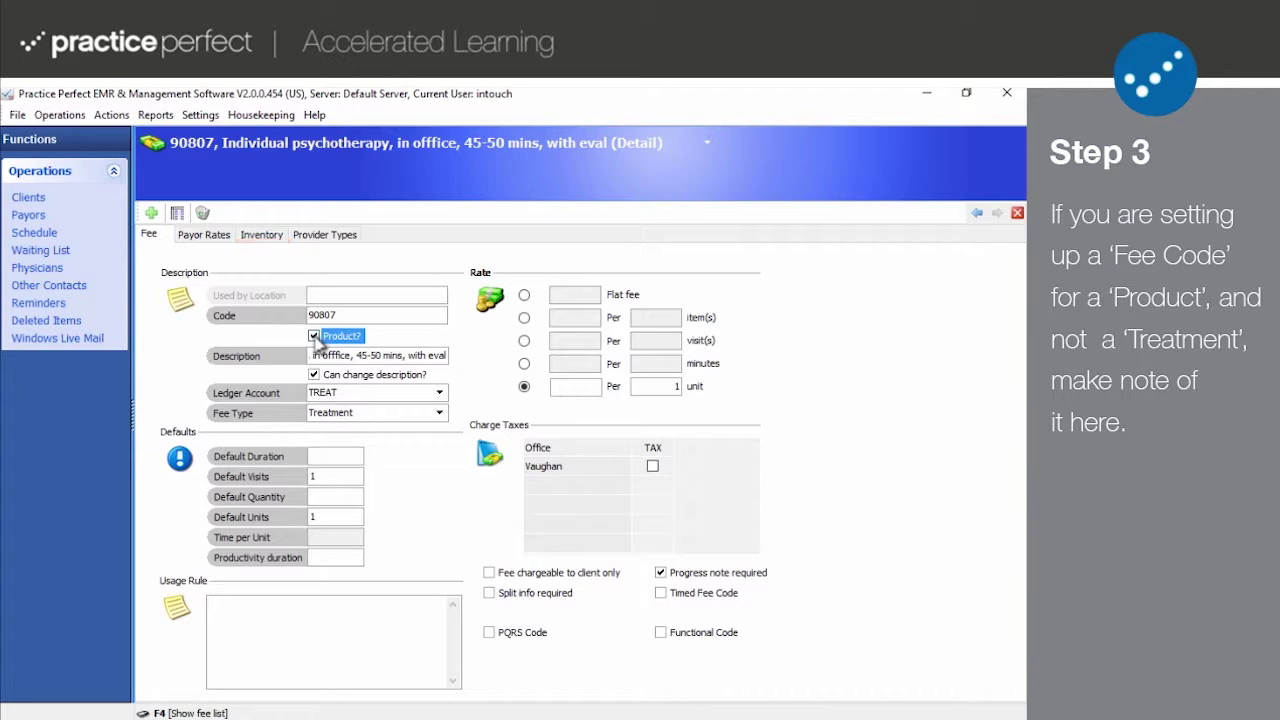
pyautogui.click(314, 336)
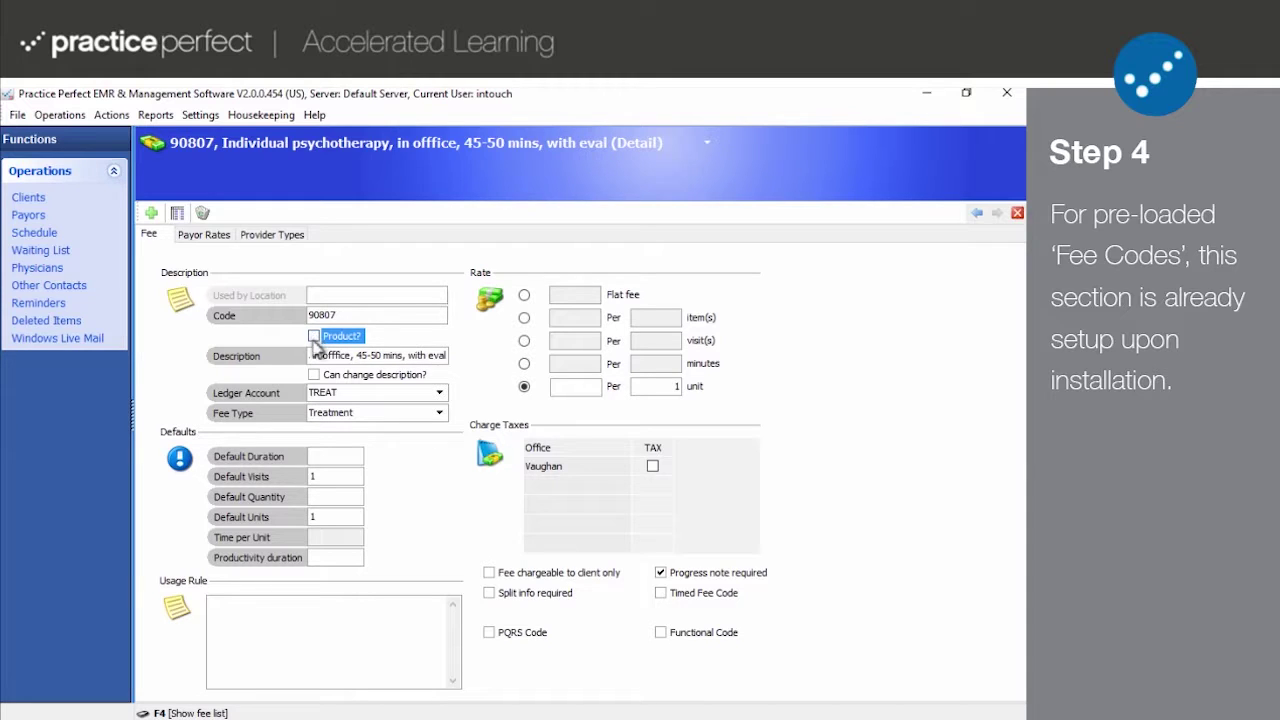
# Set the fee code's default duration to 45 and go through its default visits, quantity and units.
pyautogui.click(329, 454)
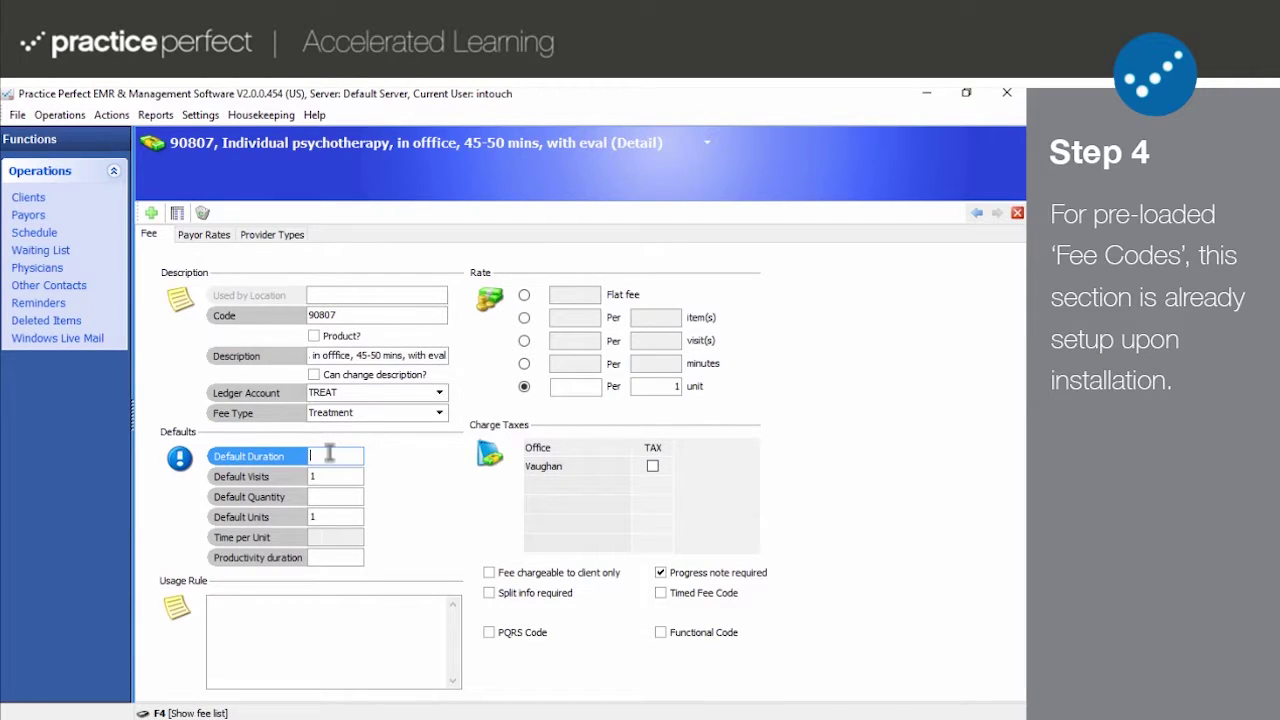
pyautogui.write('45')
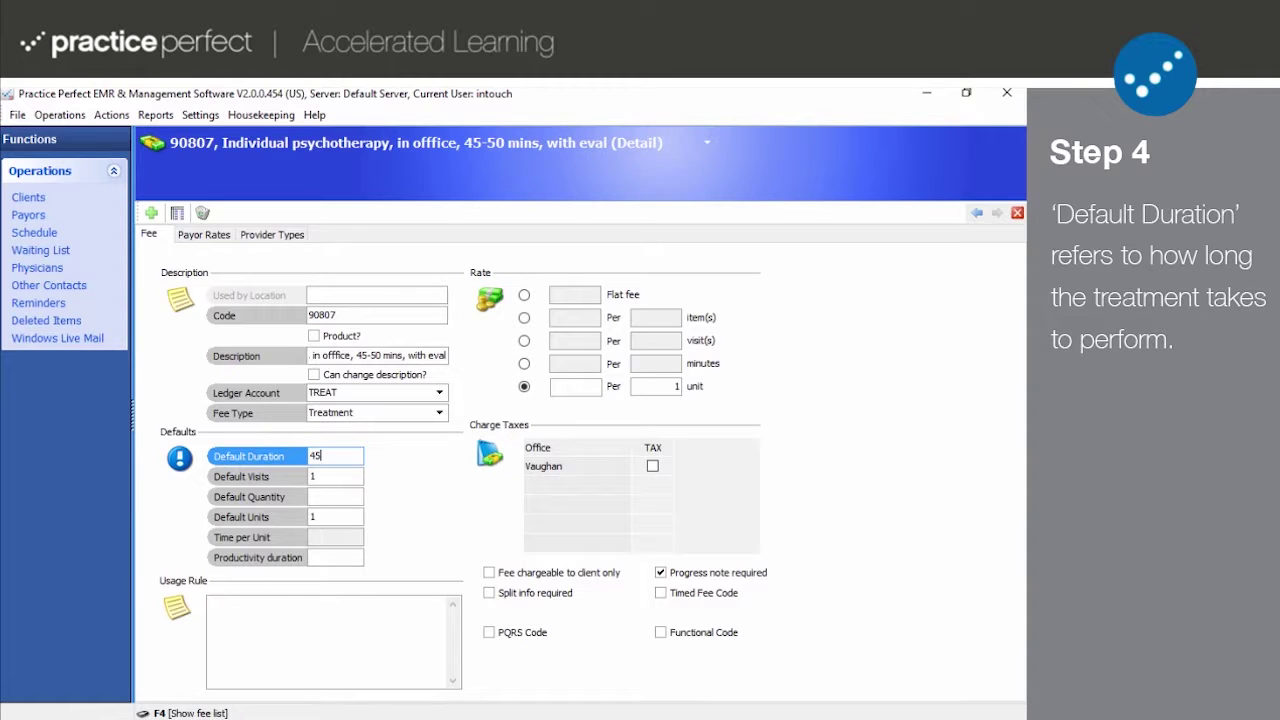
pyautogui.press('Tab')
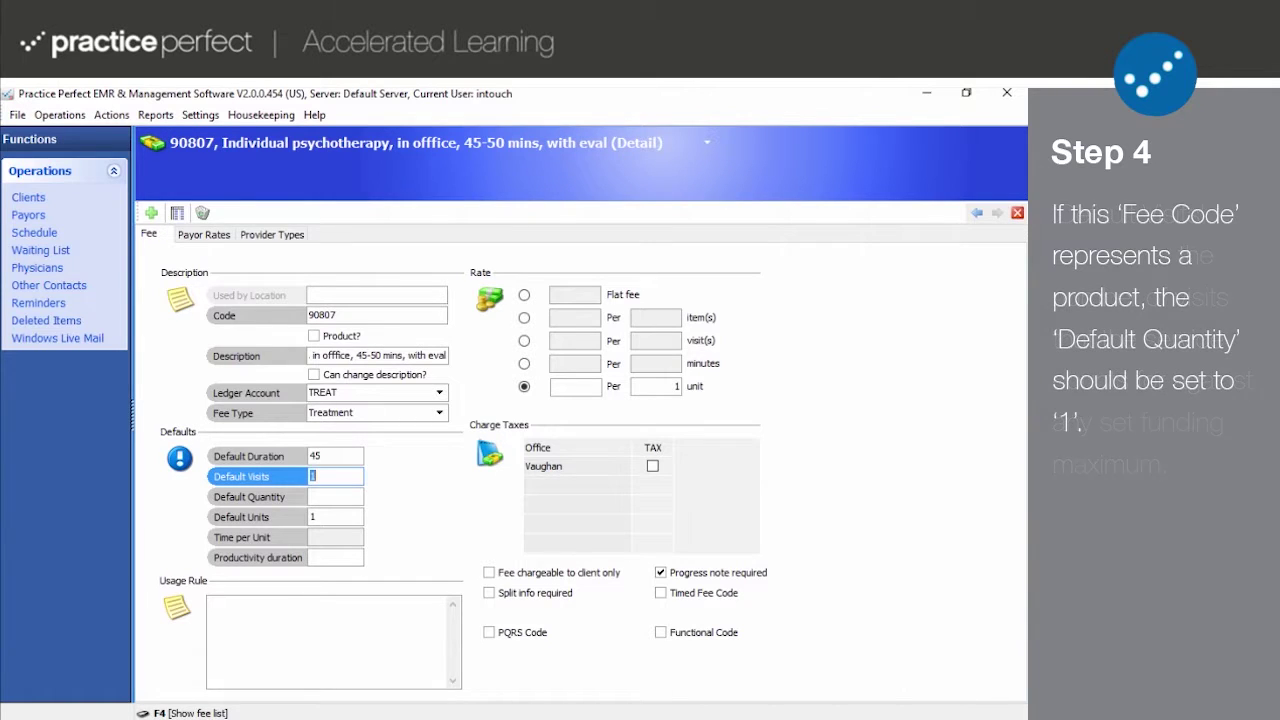
pyautogui.click(335, 496)
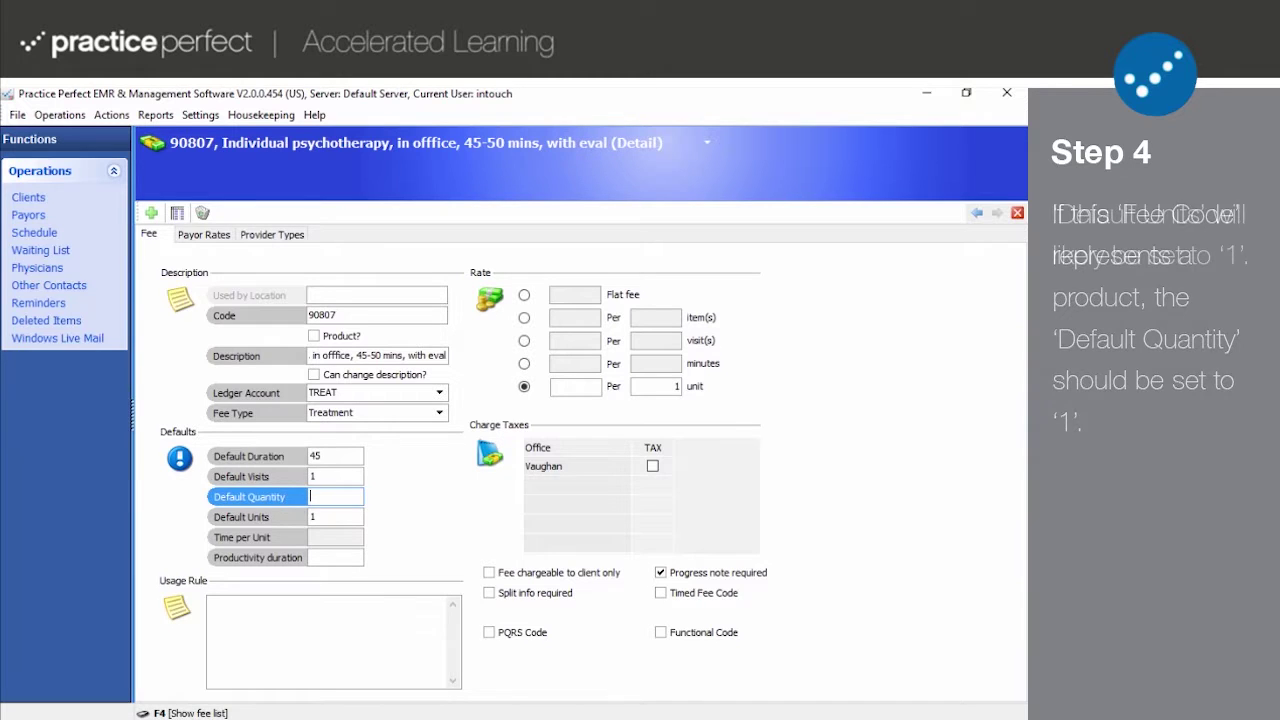
pyautogui.press('Tab')
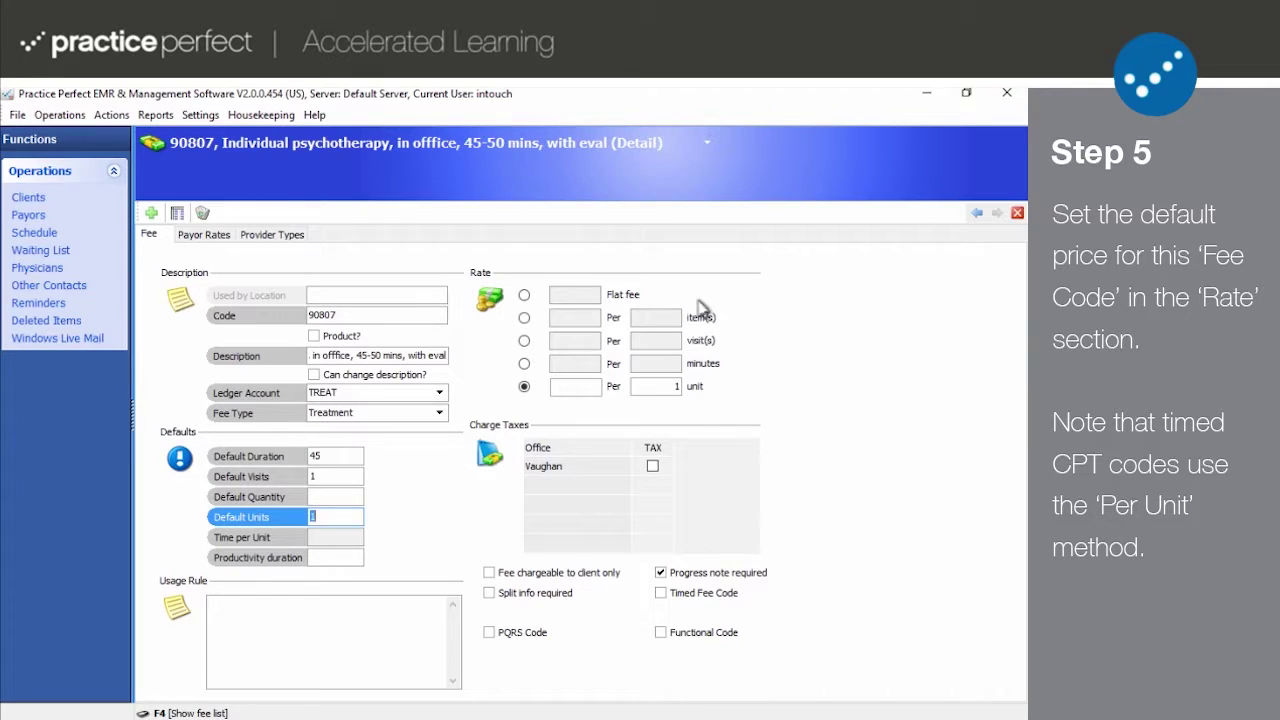
# Set the fee code's rate to a flat fee of $150.
pyautogui.click(525, 298)
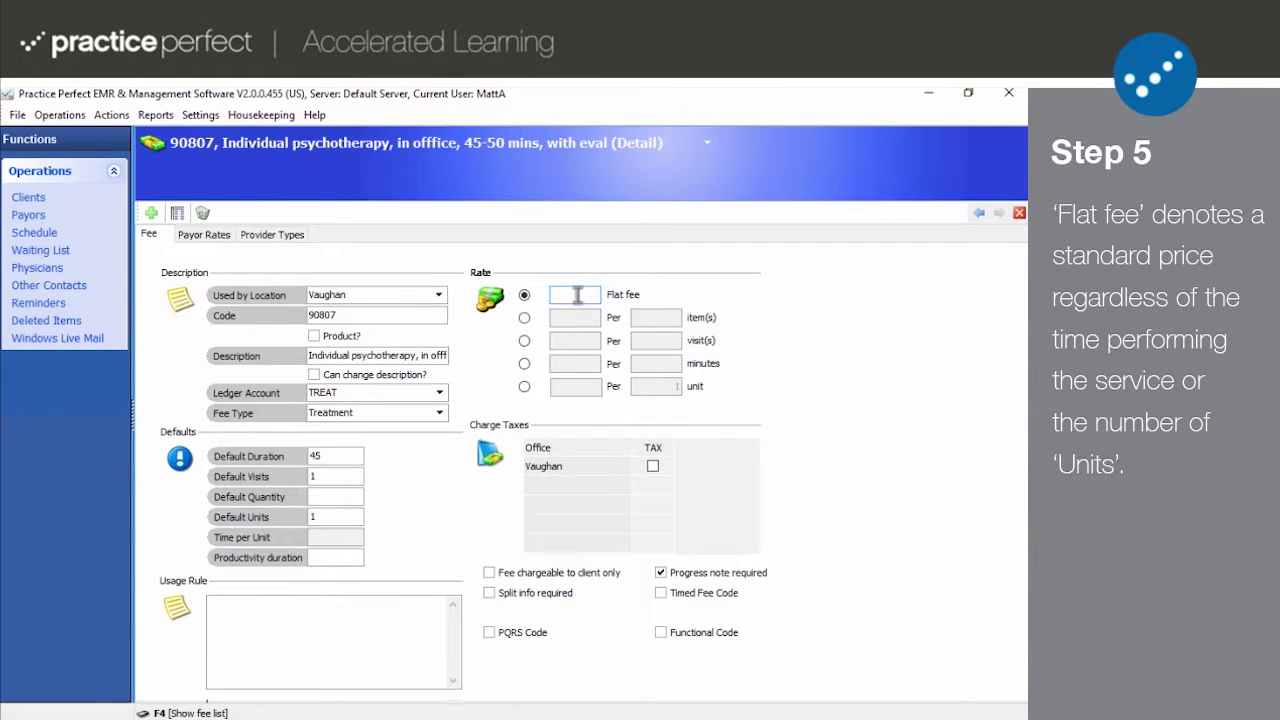
pyautogui.click(577, 294)
pyautogui.write('150')
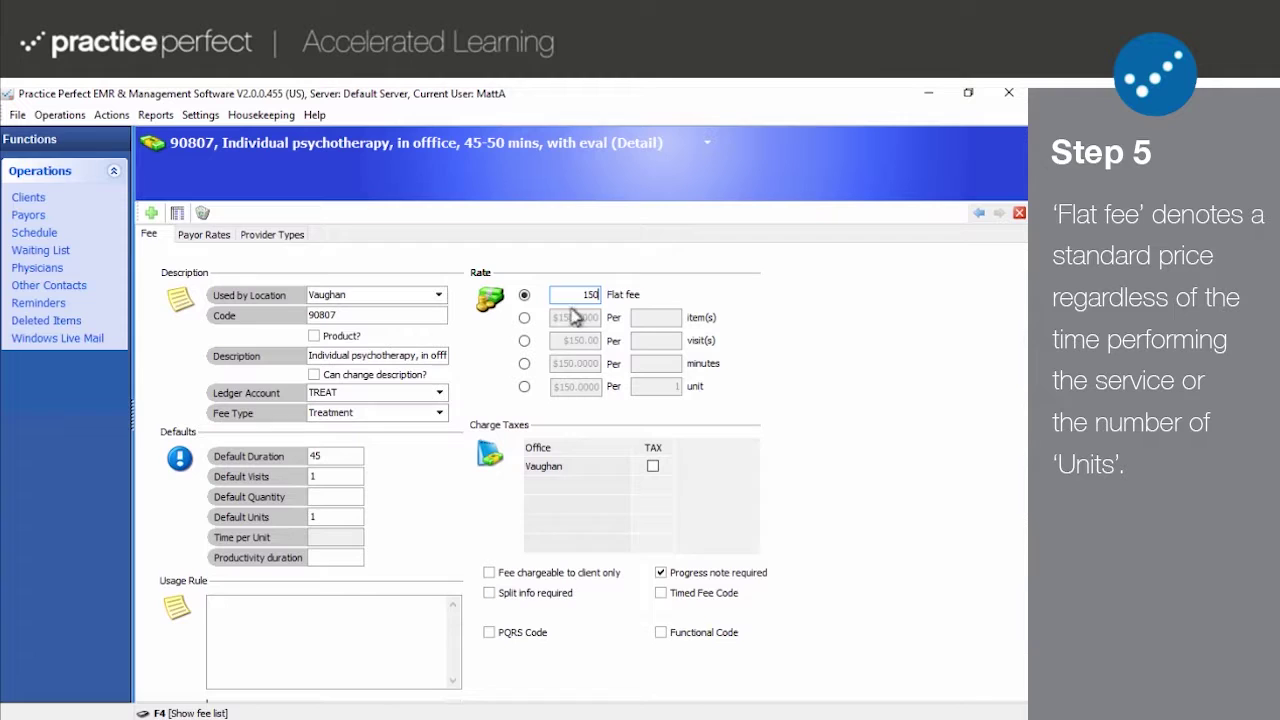
# Try charging the $150 rate per 1 item, and per 1 visit.
pyautogui.click(524, 317)
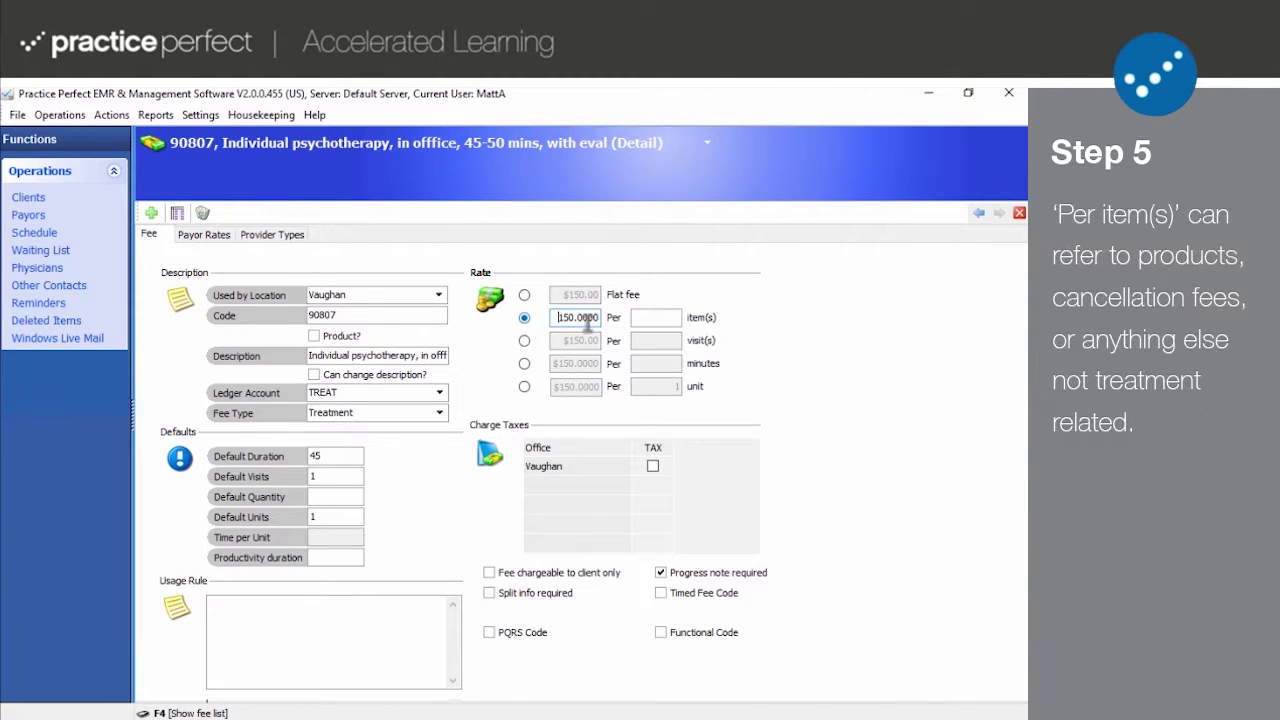
pyautogui.click(677, 317)
pyautogui.write('1')
pyautogui.click(524, 341)
pyautogui.click(677, 340)
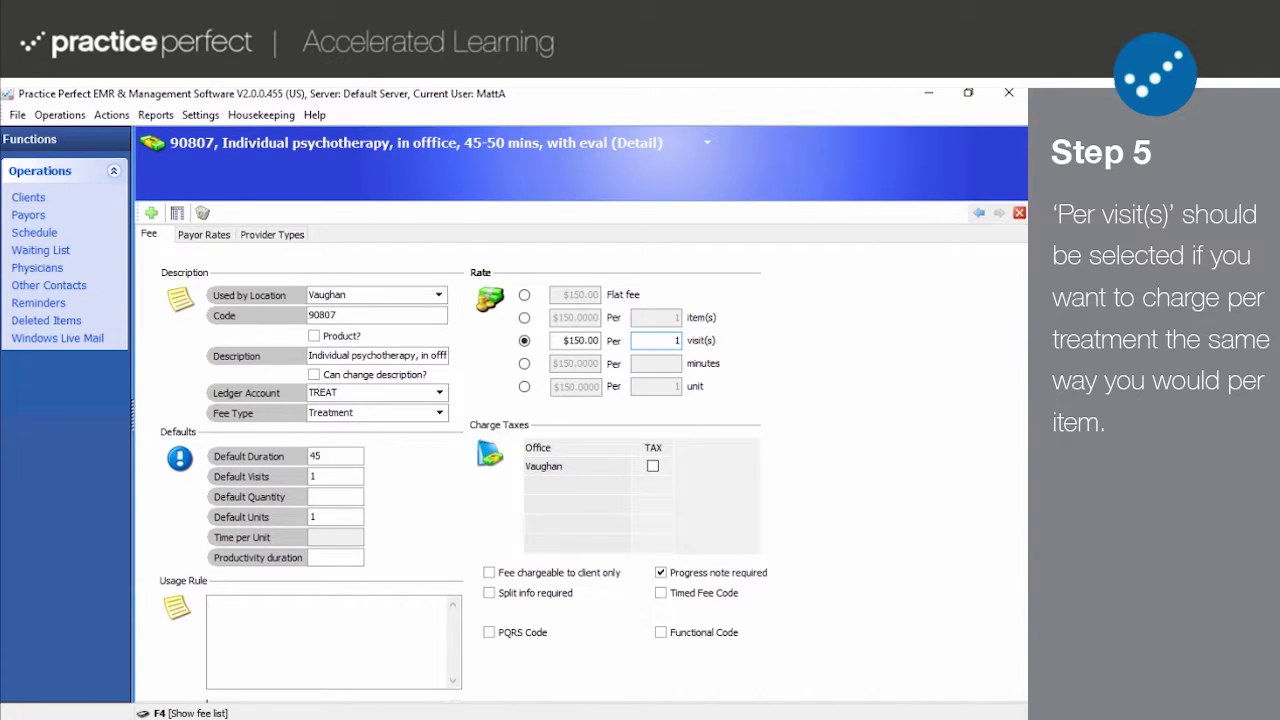
# Try charging the $150 rate per 45 minutes.
pyautogui.click(524, 364)
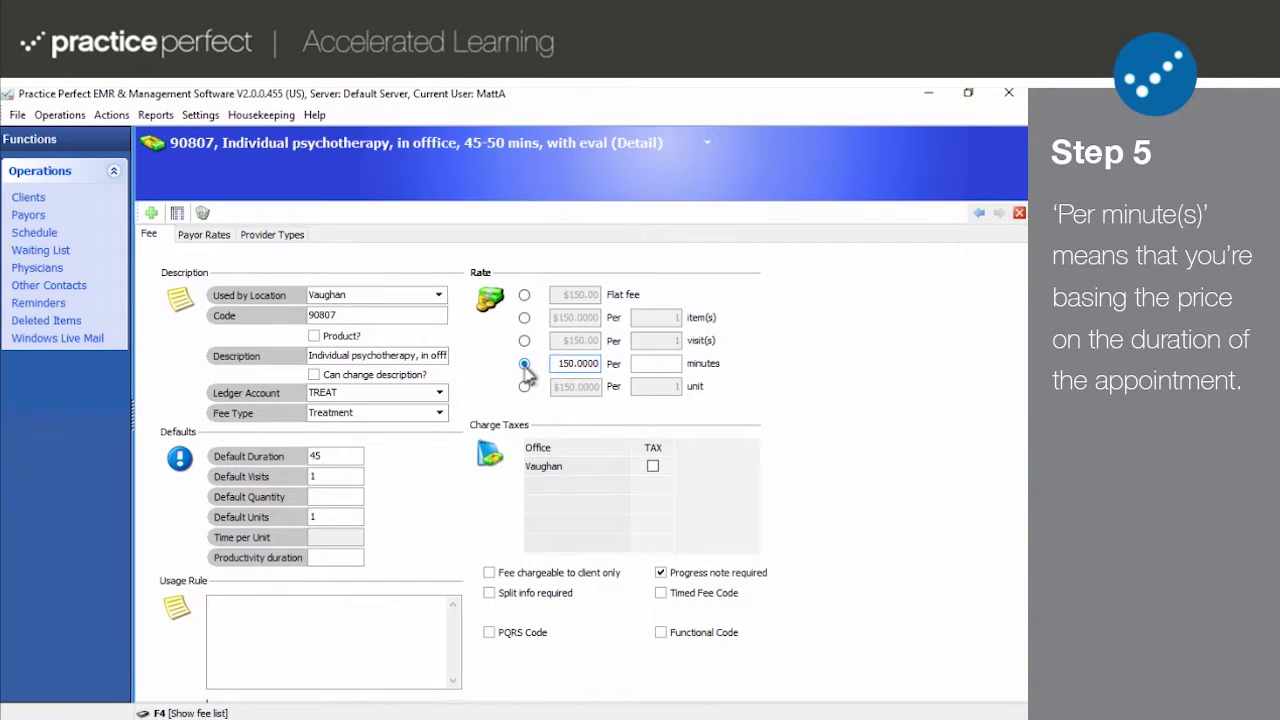
pyautogui.click(660, 366)
pyautogui.write('45')
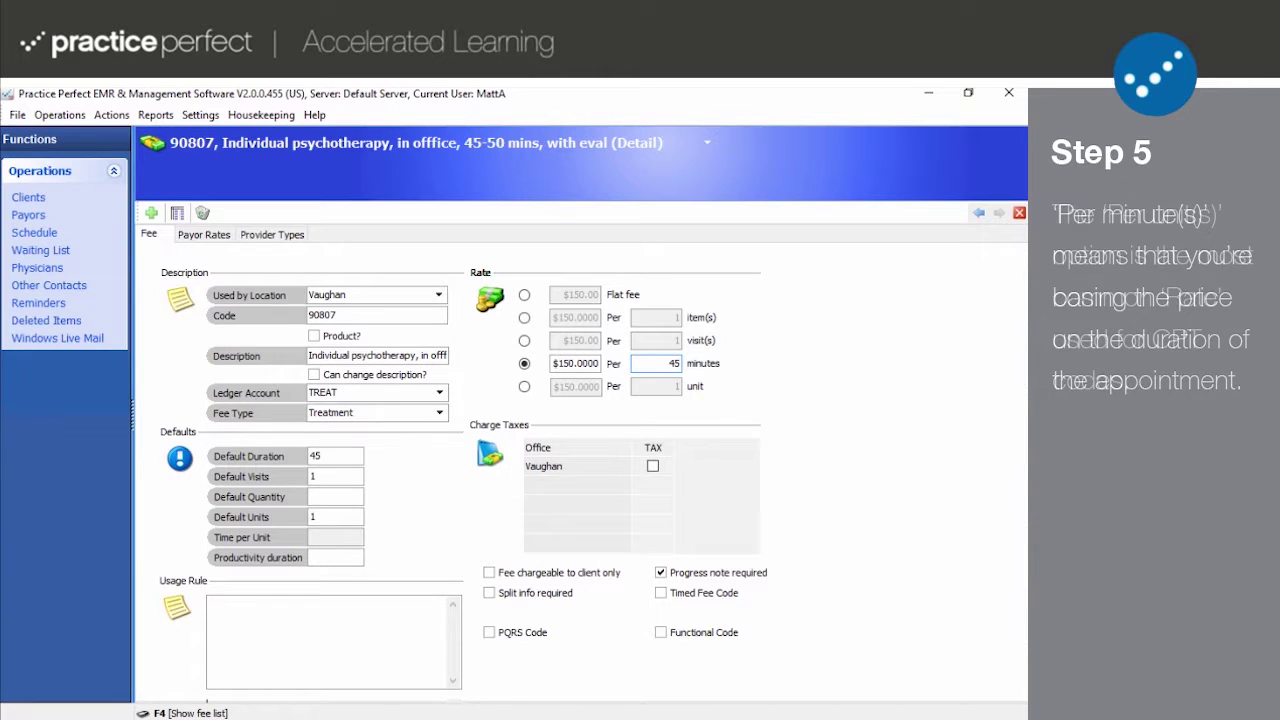
# Charge the $150 rate per 1 unit and apply TAX to the fee code for the Vaughan office.
pyautogui.click(524, 387)
pyautogui.click(524, 387)
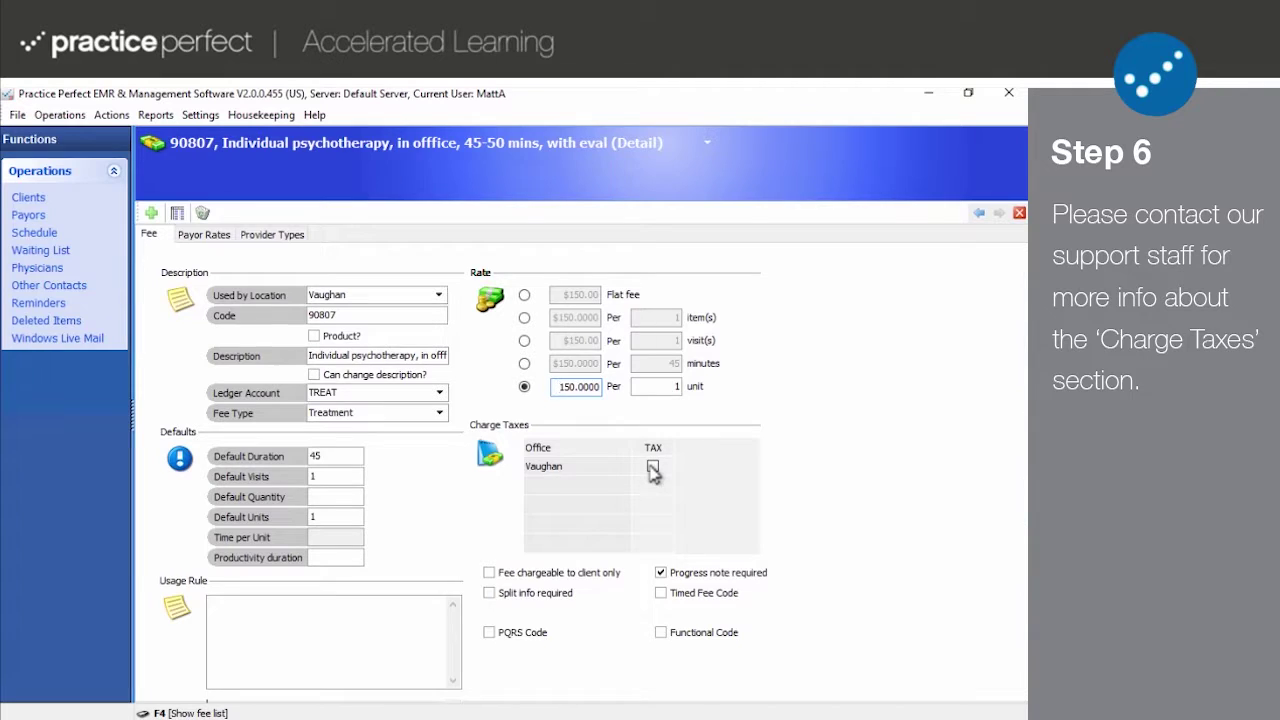
pyautogui.click(652, 467)
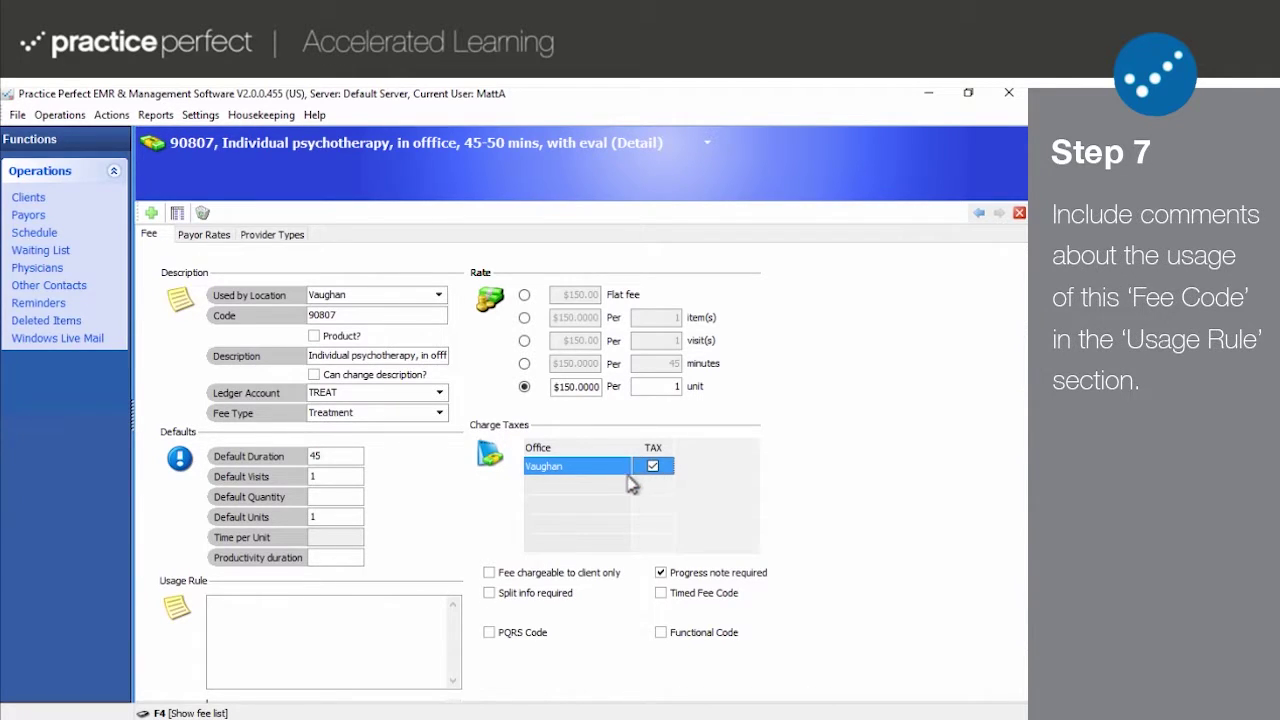
# Enter the usage rule comment "Type stuff about the code here." for the fee code.
pyautogui.click(350, 613)
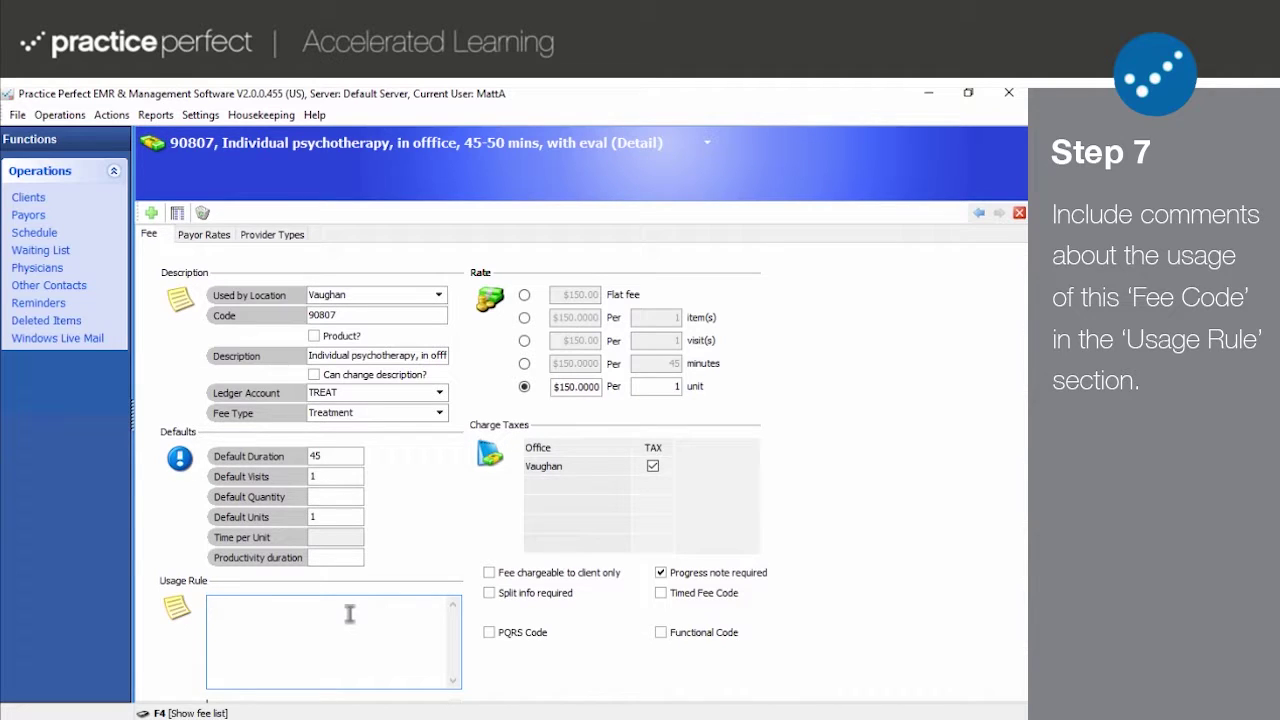
pyautogui.write('Type stuff about the ')
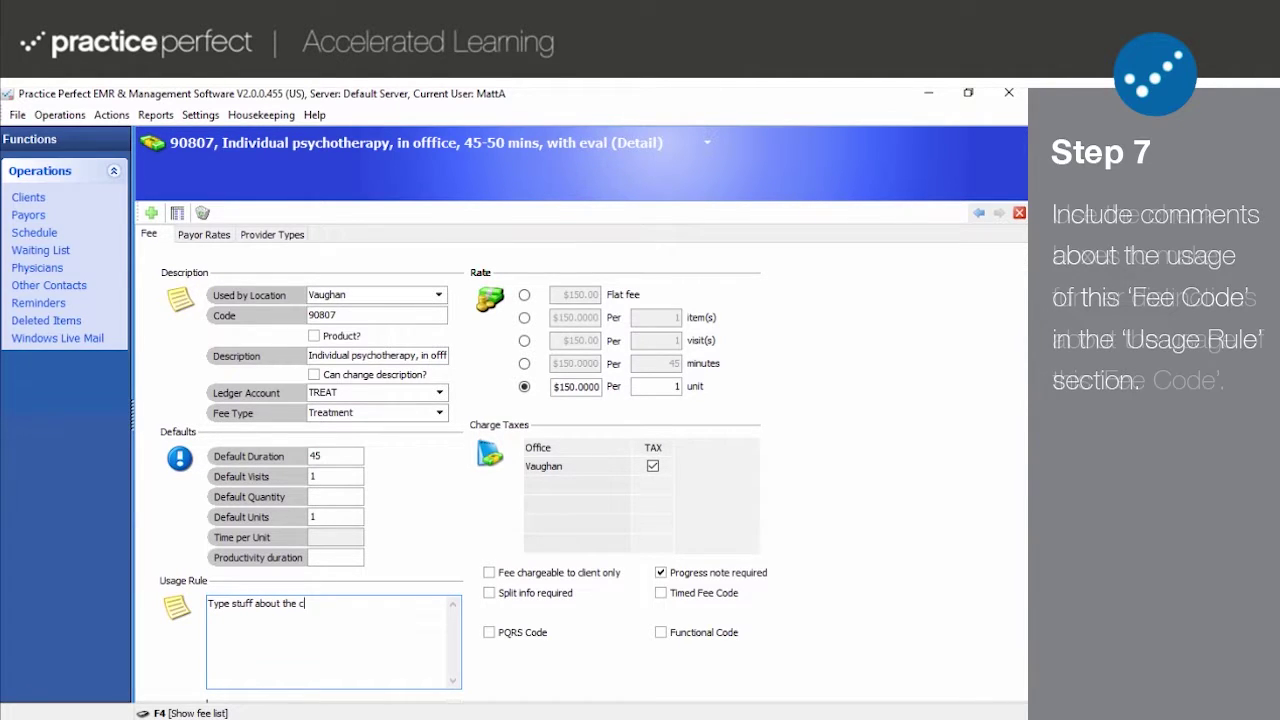
pyautogui.write('code here.')
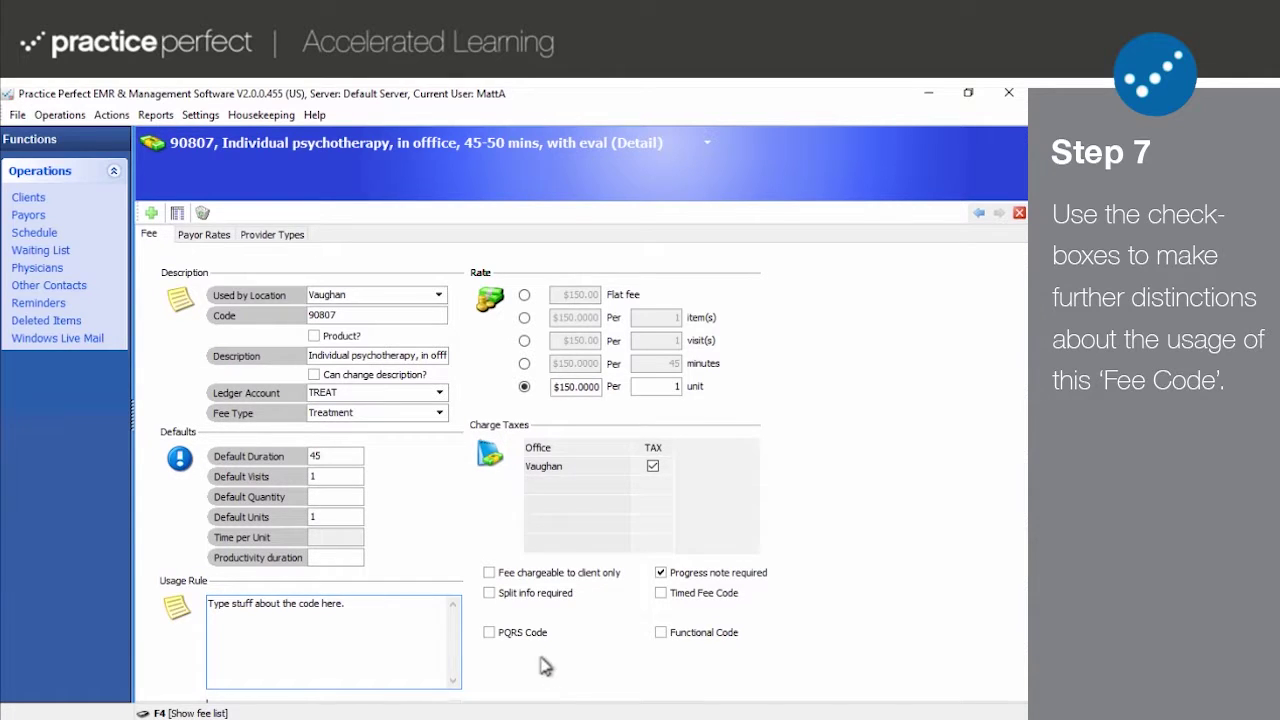
# Turn "Fee chargeable to client only" on and off again, and go over the "Split info required" option.
pyautogui.click(504, 580)
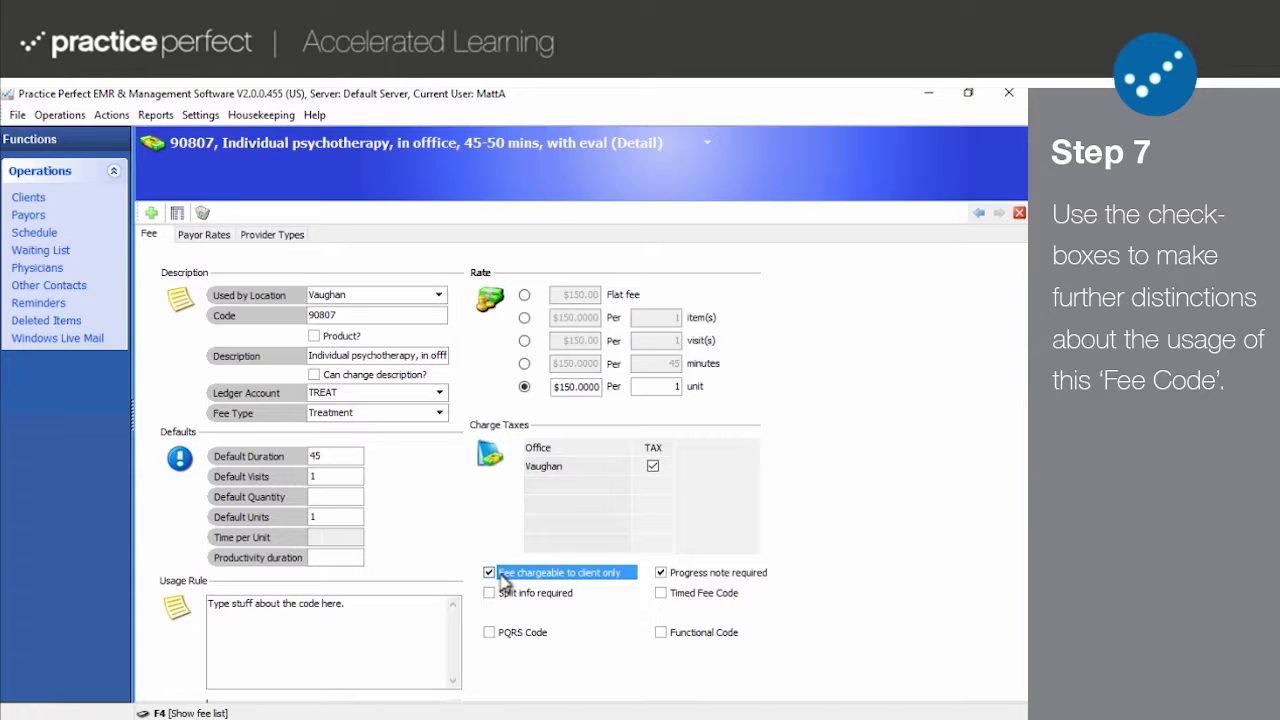
pyautogui.click(503, 580)
pyautogui.click(493, 591)
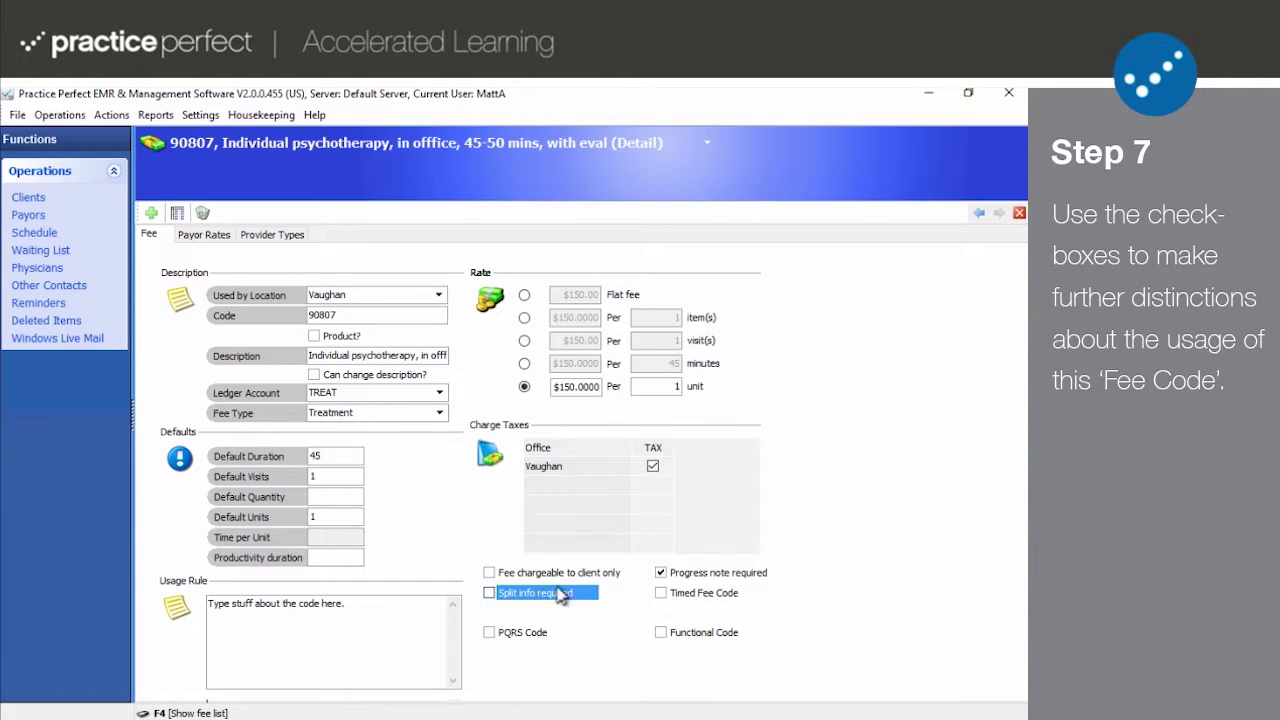
# Go over the Progress note required, Timed Fee Code and PQRS Code options, and mark the fee as a Functional Code.
pyautogui.click(659, 574)
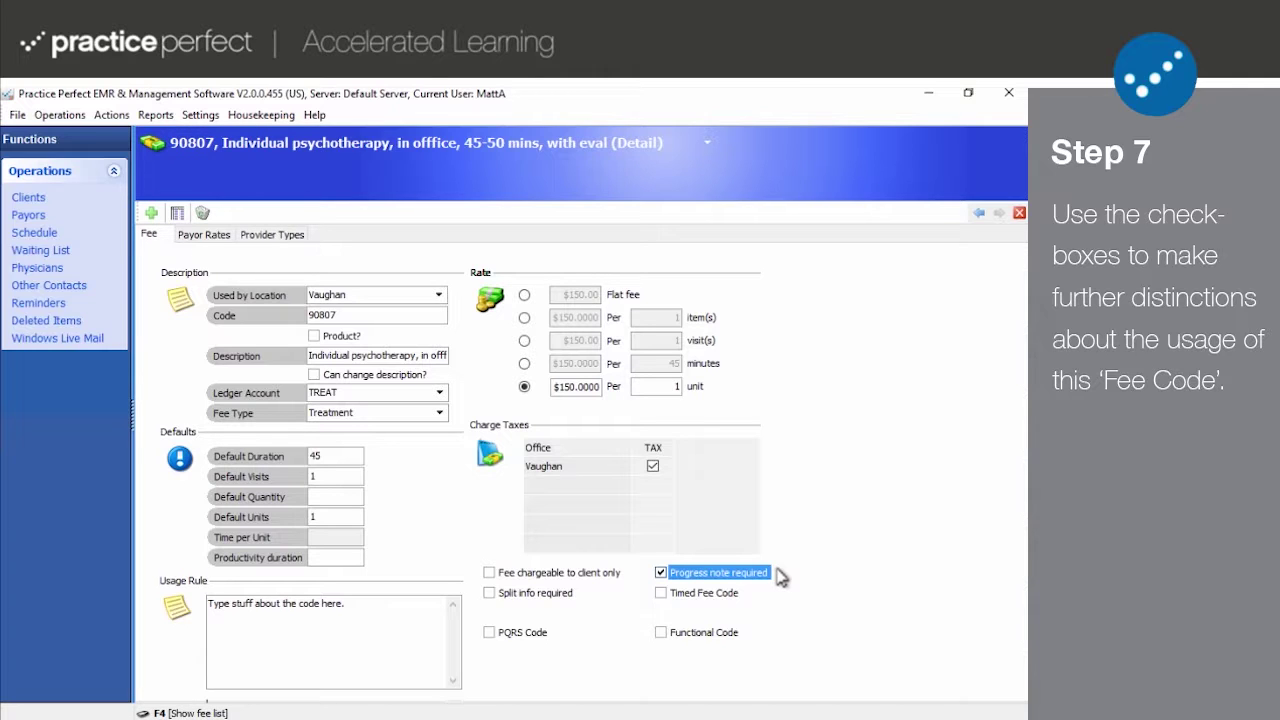
pyautogui.click(661, 592)
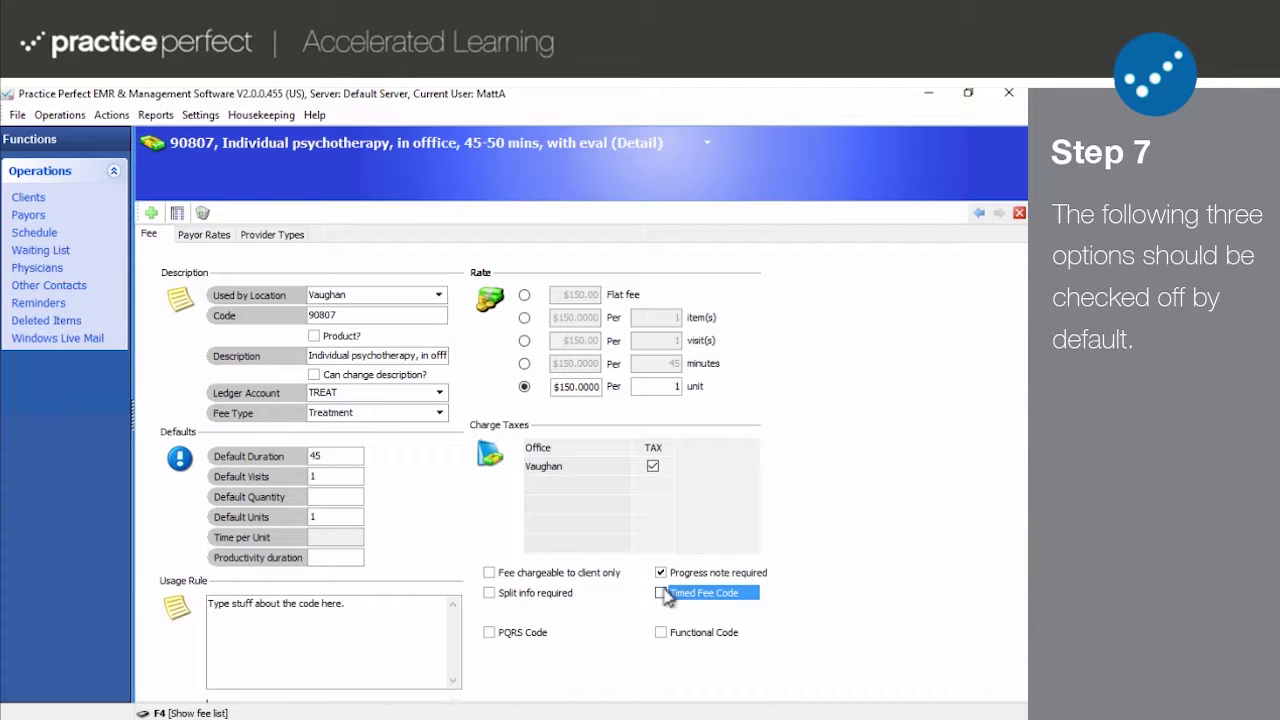
pyautogui.click(489, 632)
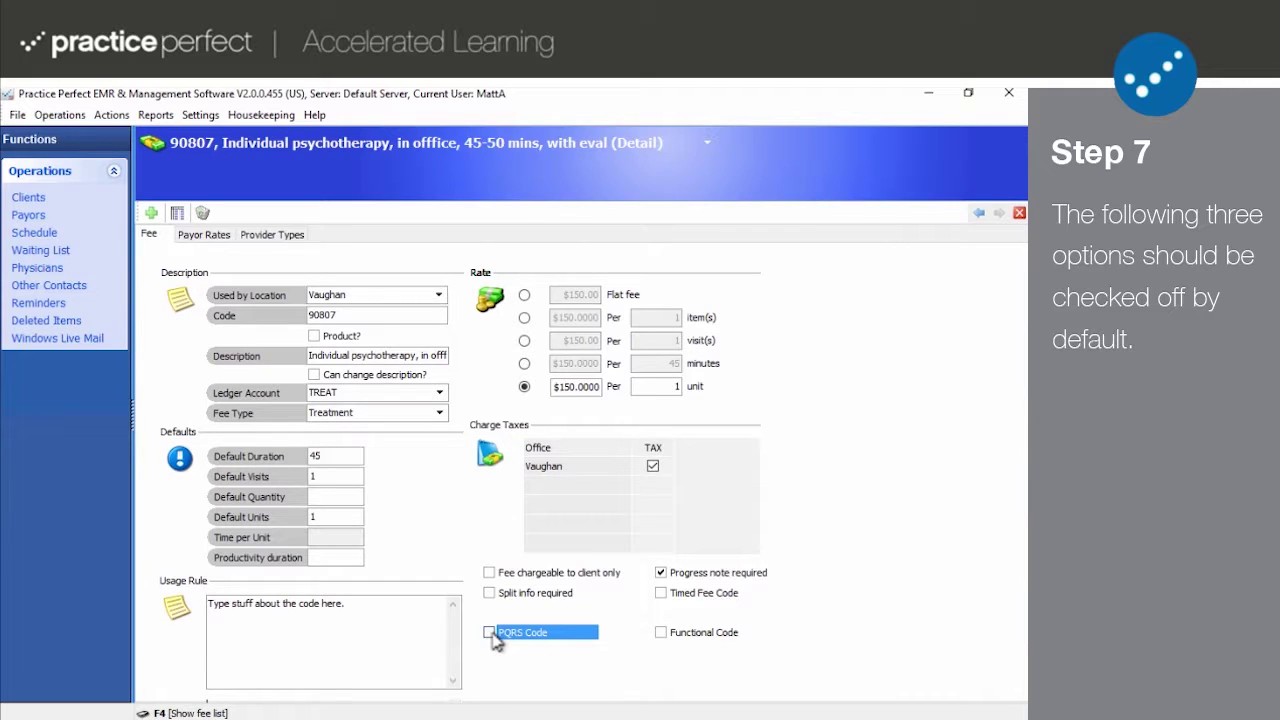
pyautogui.click(661, 633)
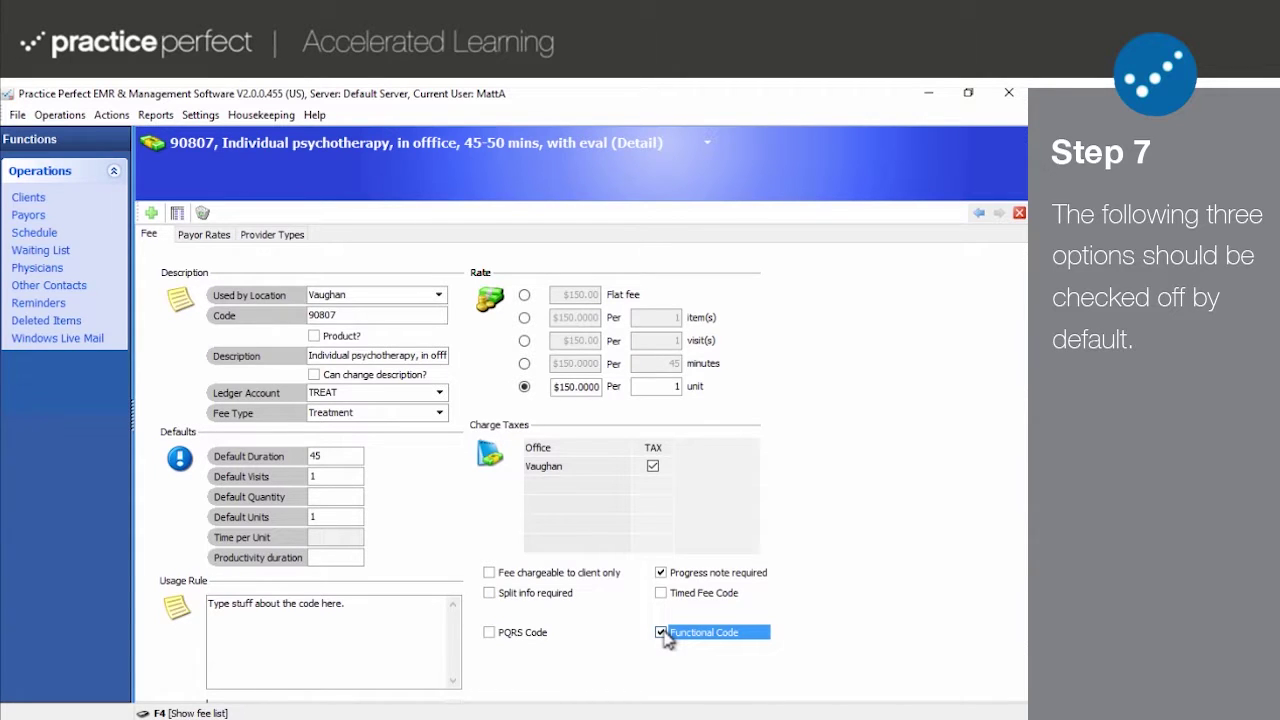